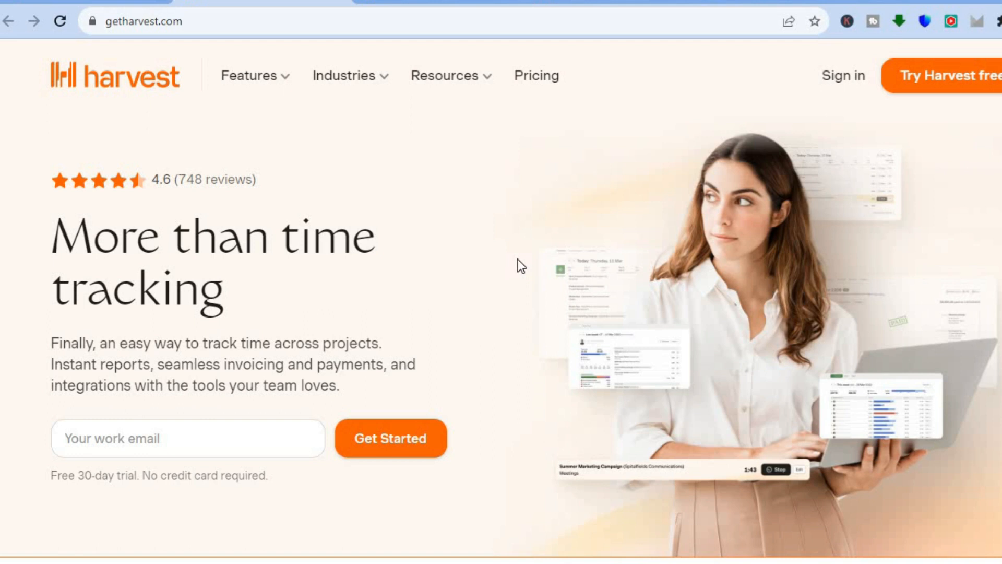
# Look through the Harvest homepage, from the headline through the usage statistics to the start of the features section.
pyautogui.scroll(-3, 501, 334)
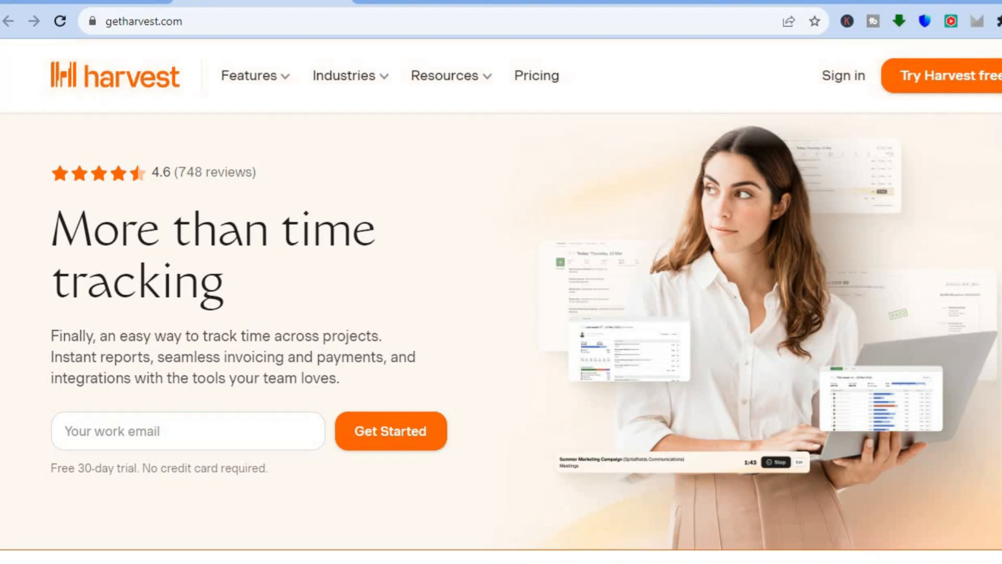
pyautogui.scroll(-1, 501, 319)
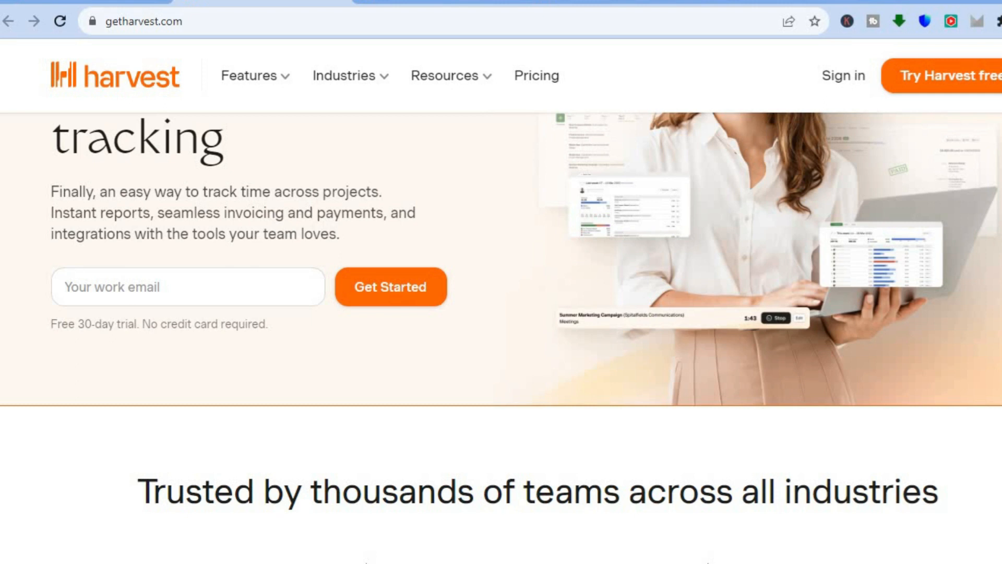
pyautogui.scroll(-1, 501, 337)
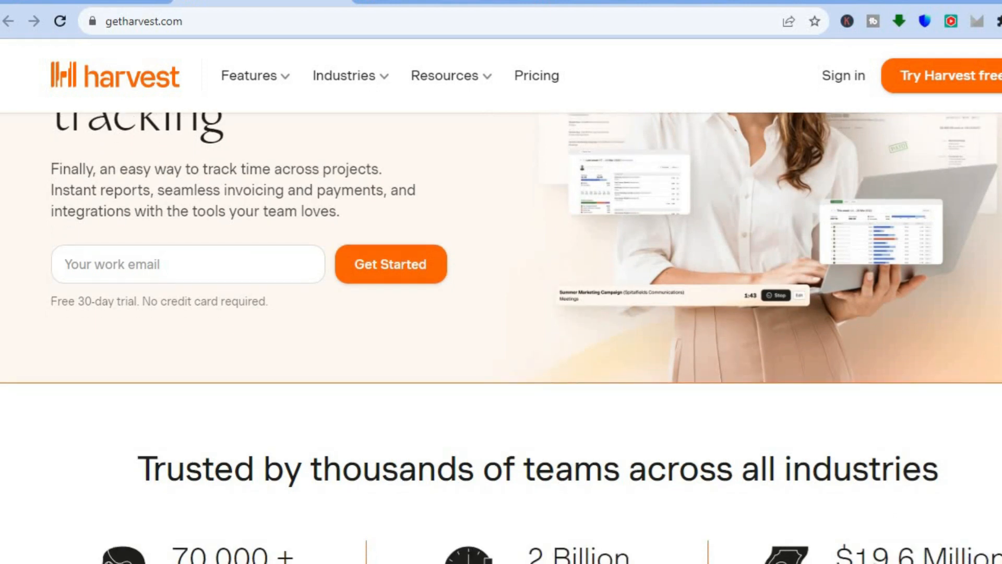
pyautogui.scroll(-1, 501, 337)
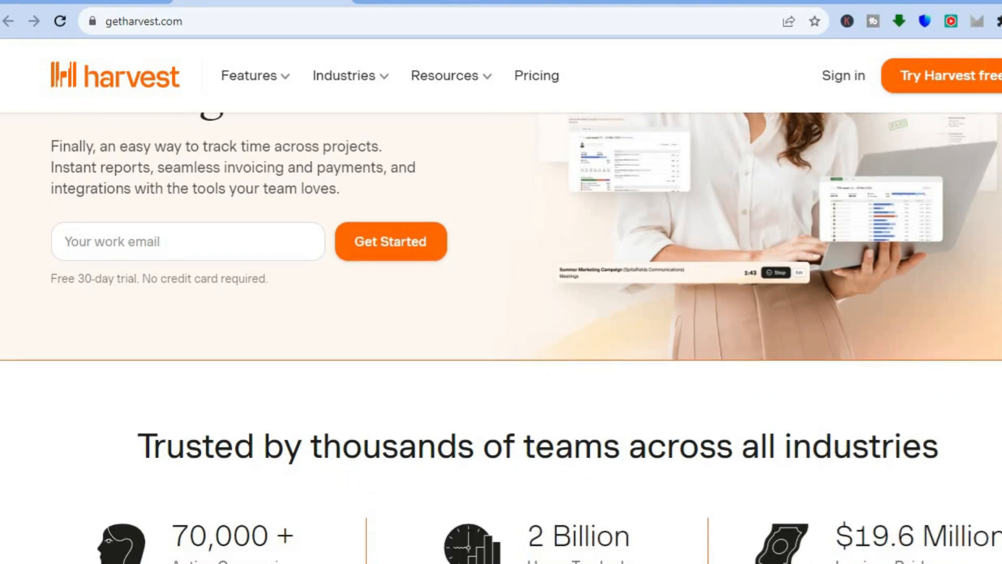
pyautogui.scroll(-1, 502, 338)
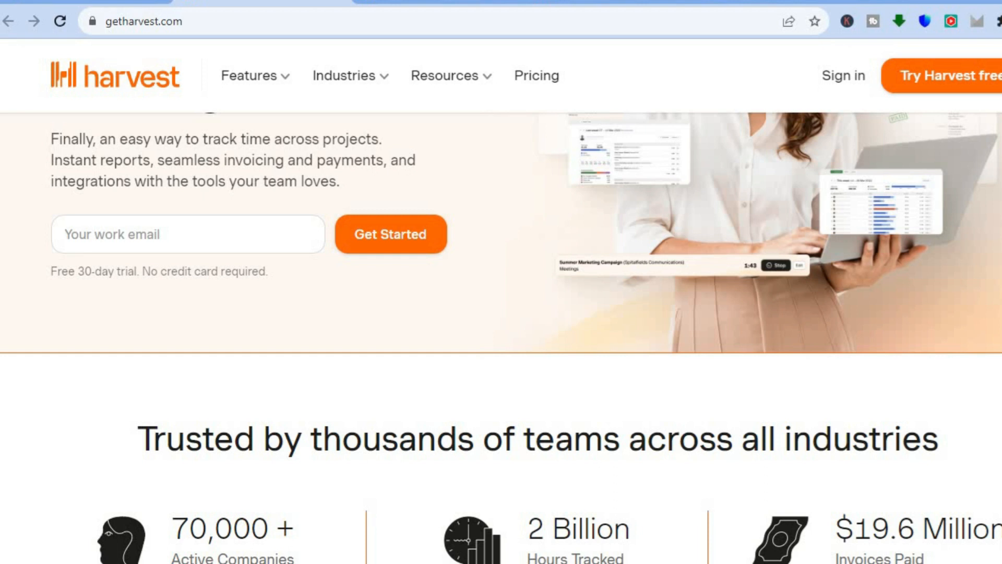
pyautogui.scroll(-1, 501, 337)
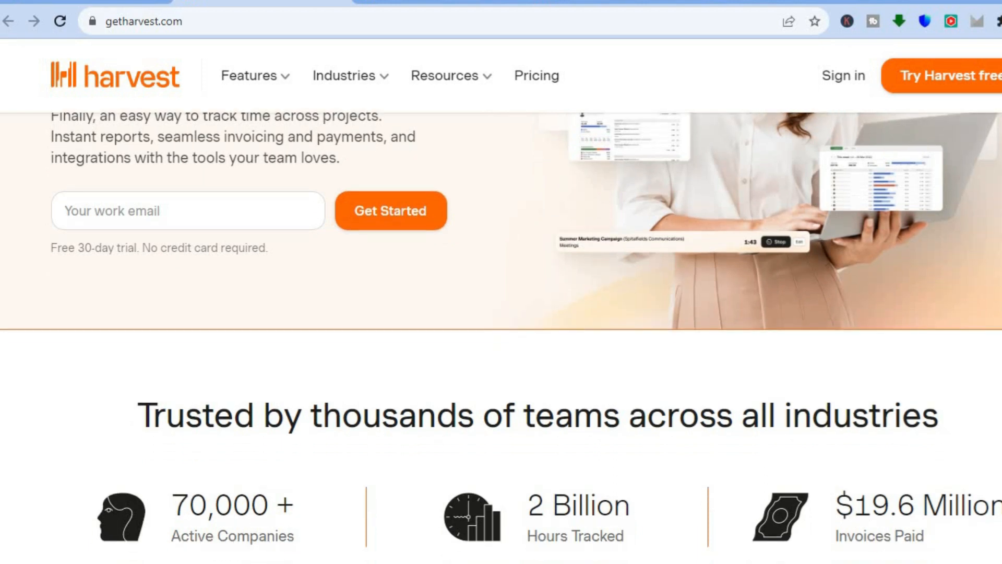
pyautogui.scroll(-1, 501, 335)
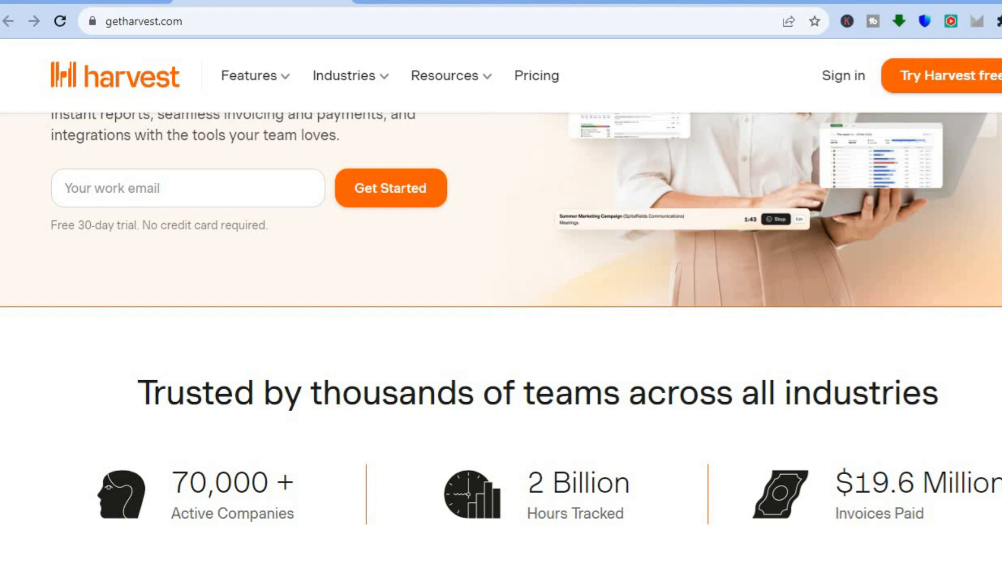
pyautogui.scroll(-5, 501, 313)
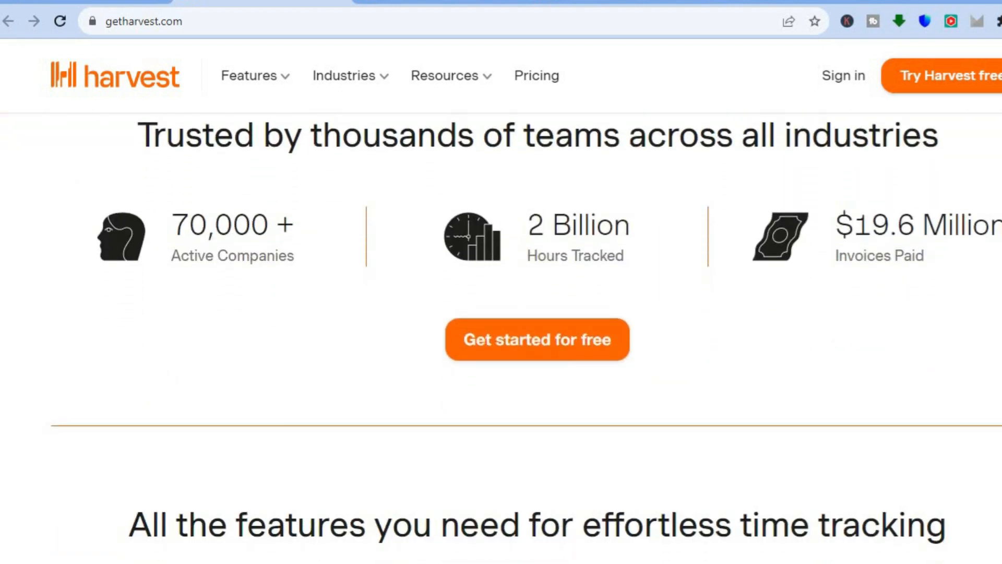
pyautogui.scroll(-1, 501, 313)
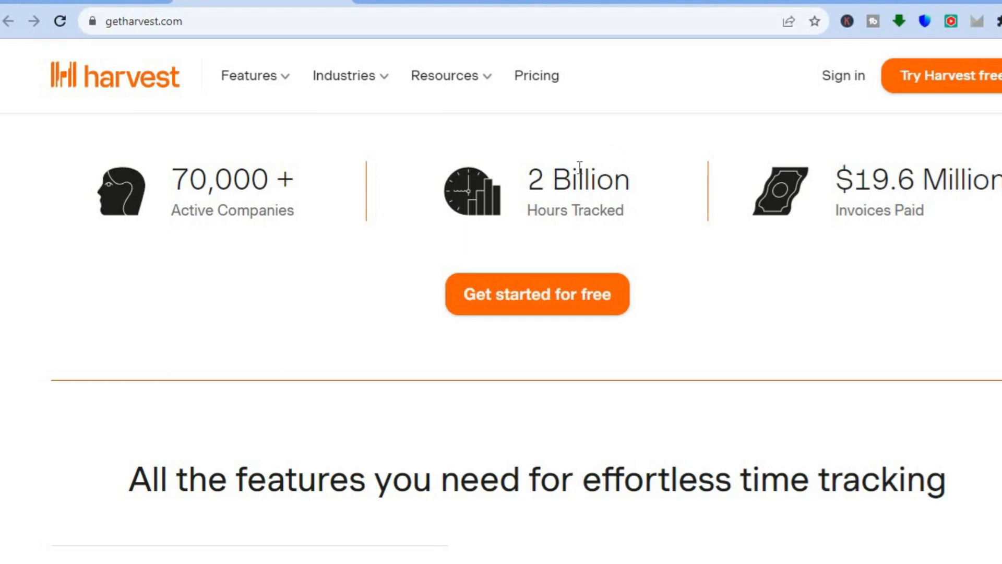
pyautogui.moveTo(535, 184); pyautogui.dragTo(614, 183)
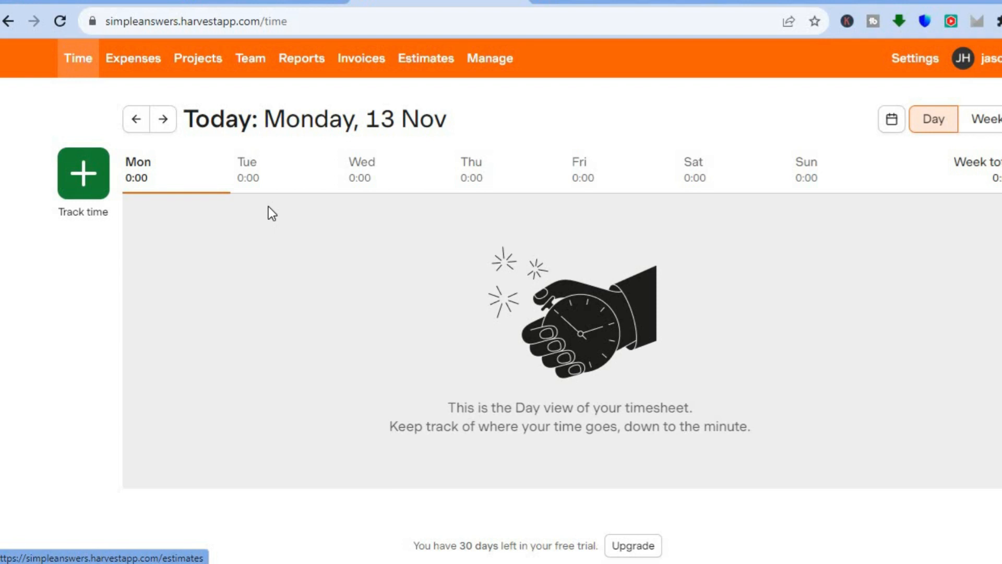
# On the Team page, view the form for inviting a person and the CSV import instructions, closing both without adding anyone.
pyautogui.click(255, 68)
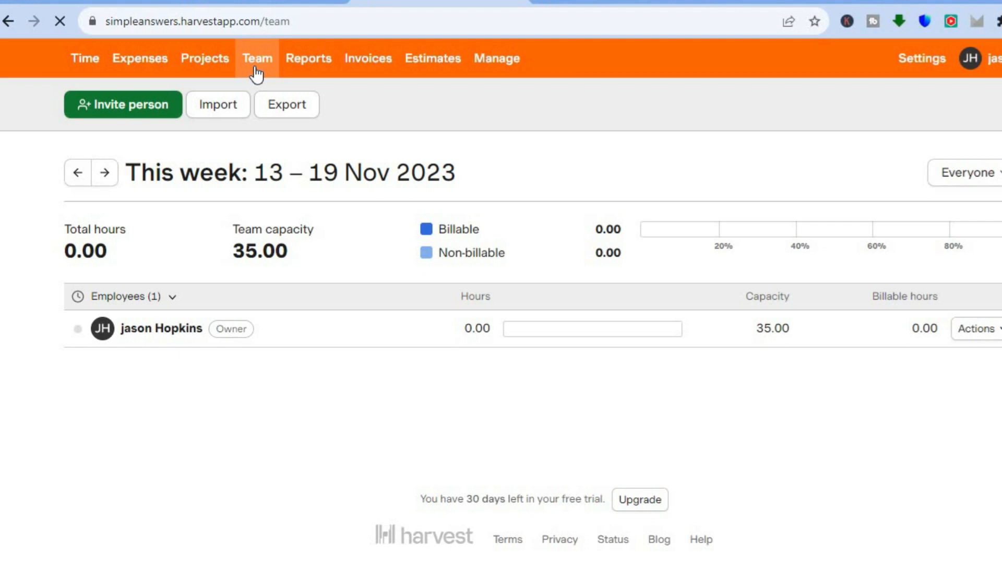
pyautogui.click(128, 103)
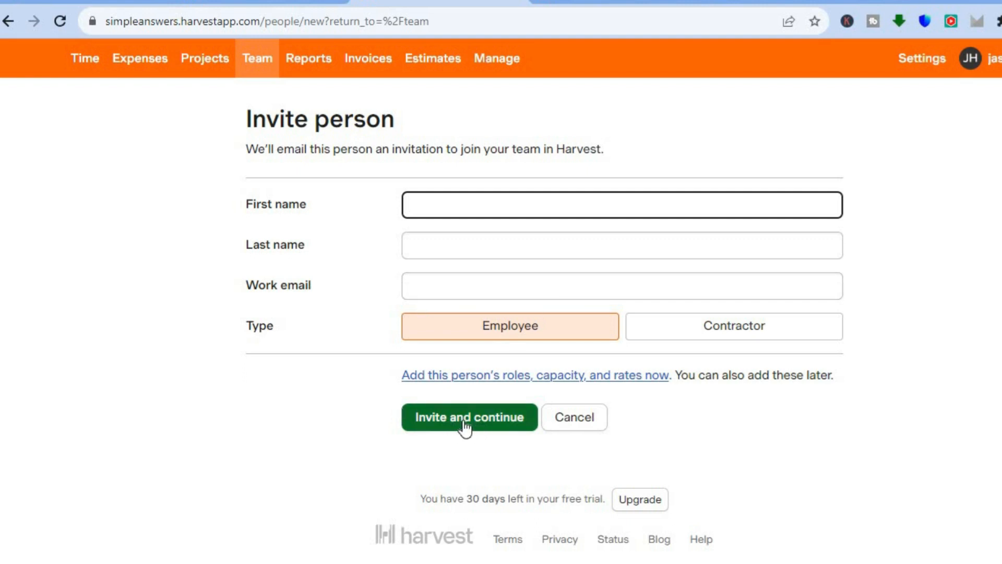
pyautogui.click(560, 417)
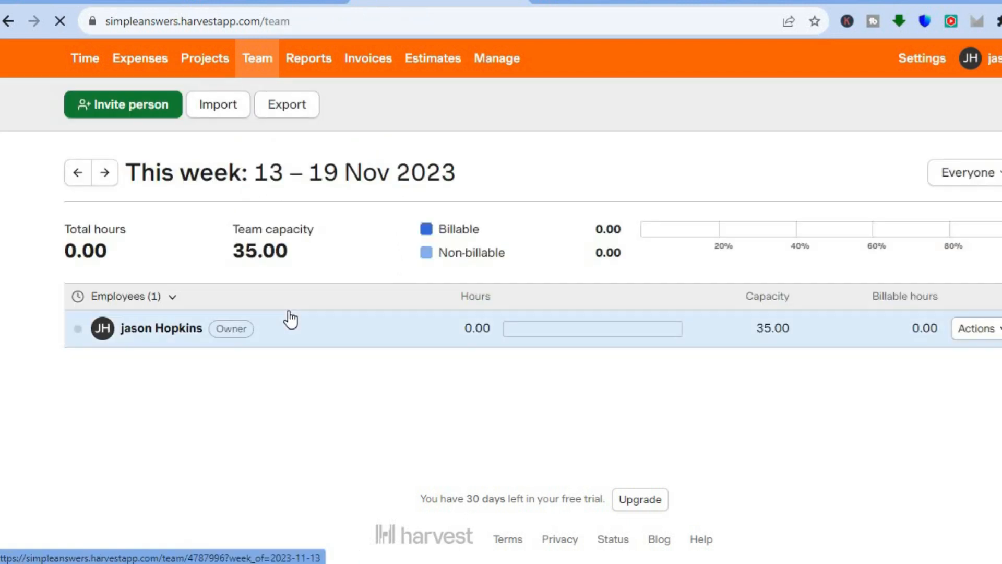
pyautogui.click(223, 117)
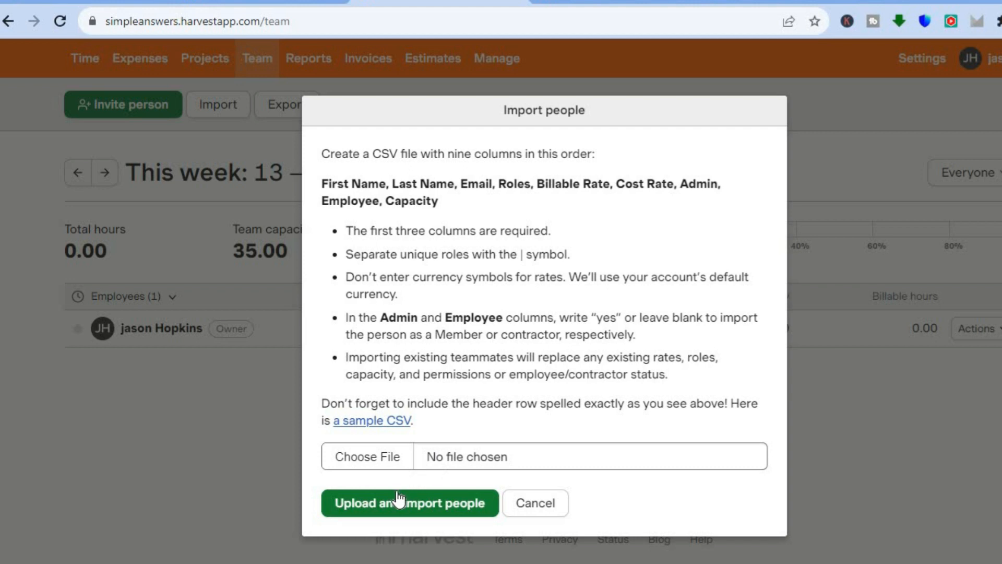
pyautogui.click(529, 501)
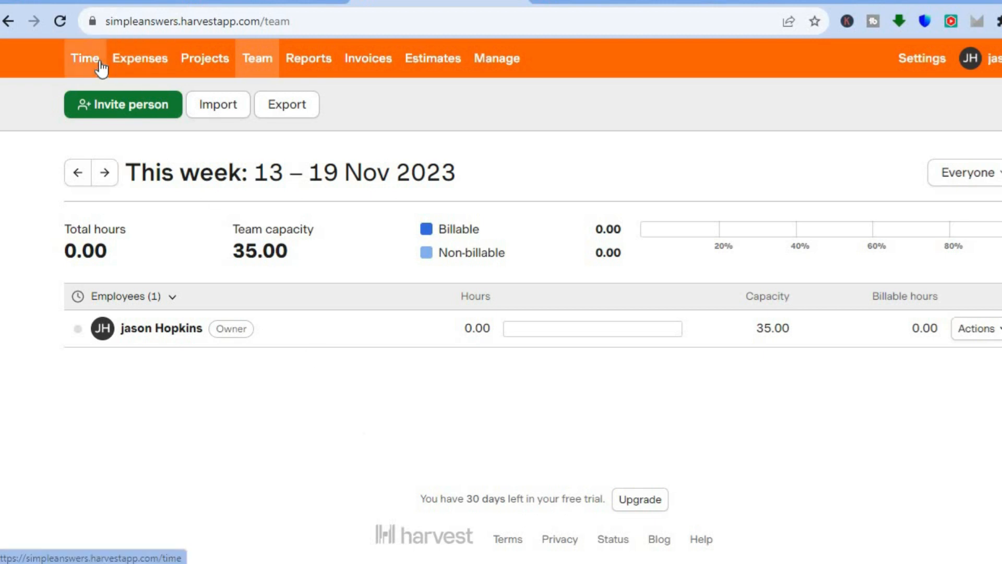
# Go to the projects list, dismiss the introductory tip, and review Example Project's progress chart and task tables before returning to the list.
pyautogui.click(193, 68)
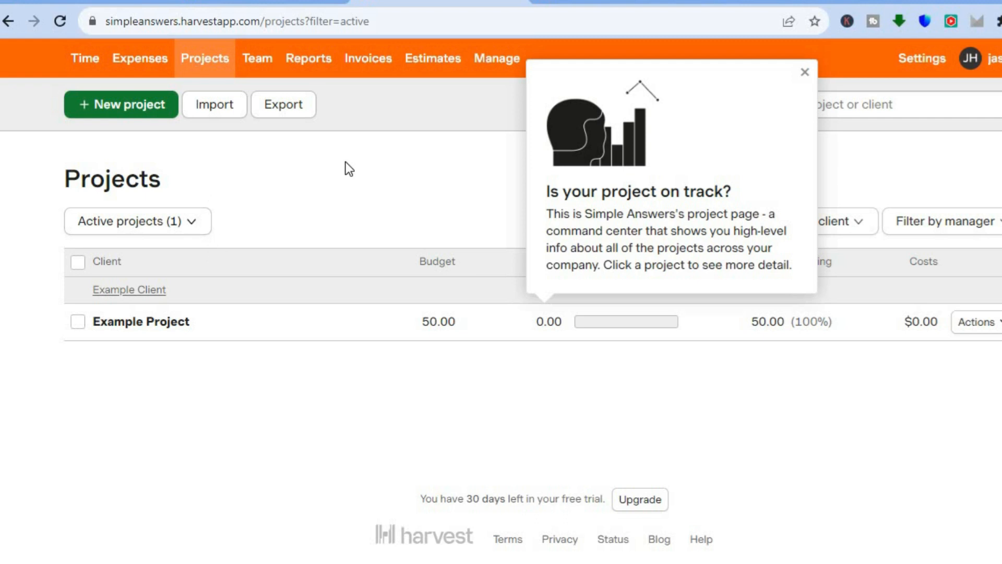
pyautogui.click(806, 70)
pyautogui.click(225, 330)
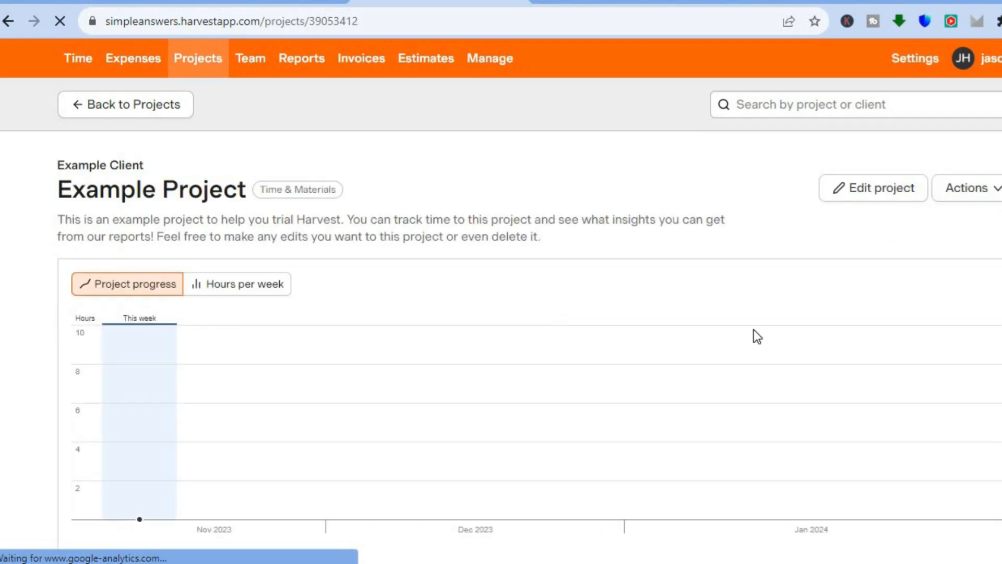
pyautogui.scroll(-10, 502, 300)
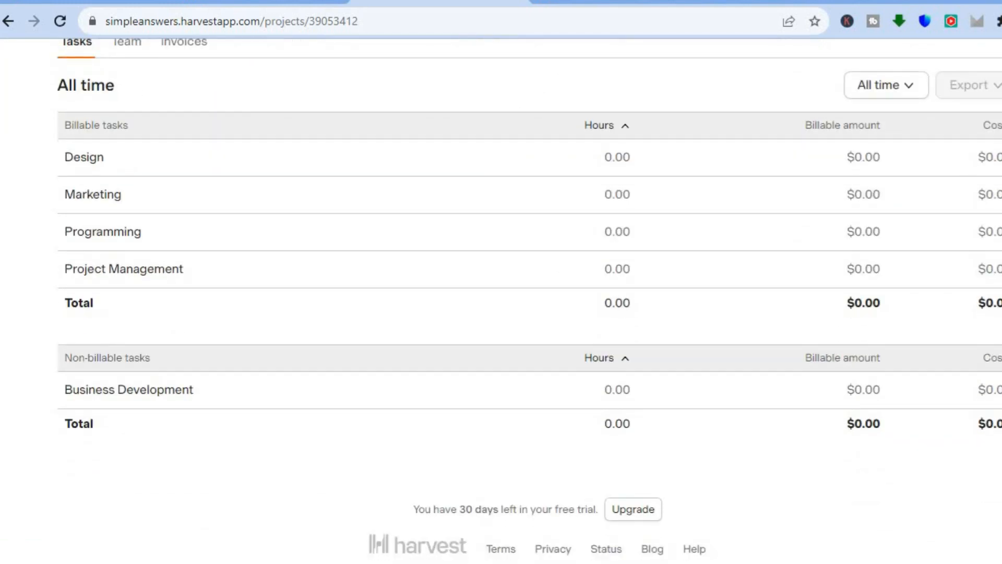
pyautogui.scroll(10, 139, 112)
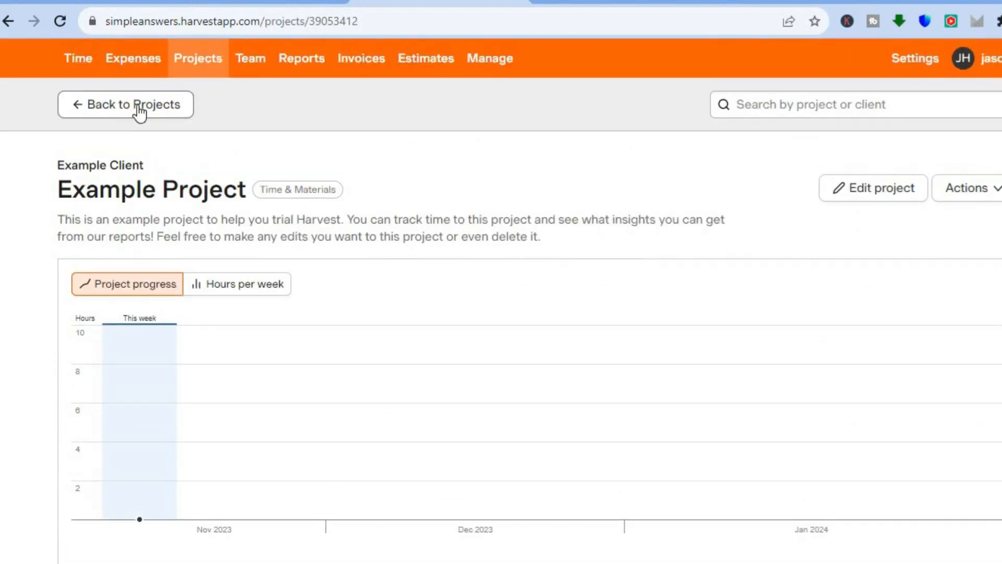
pyautogui.click(105, 112)
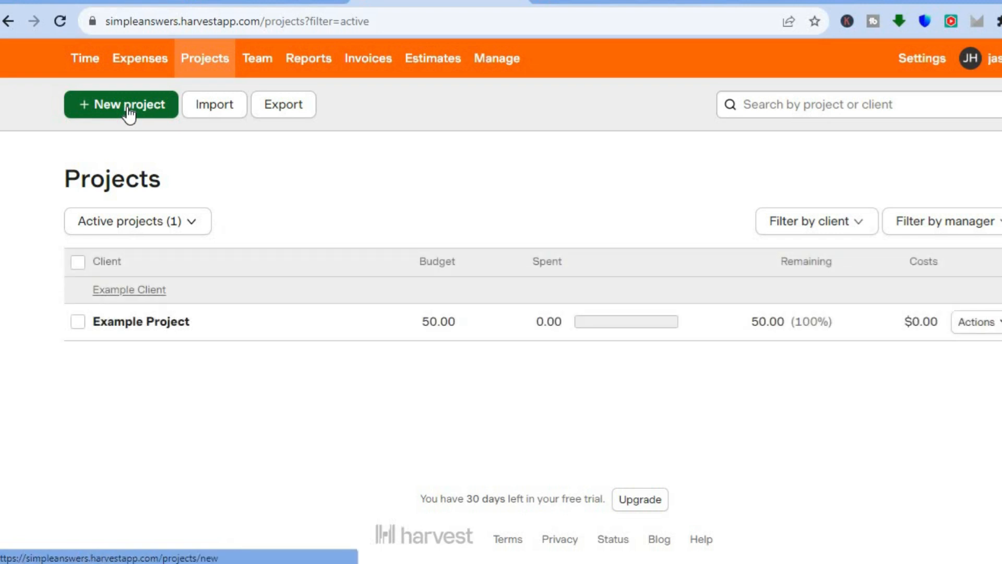
# Start a new project for Example Client and name it "Create youtubr thumbnsil".
pyautogui.click(127, 107)
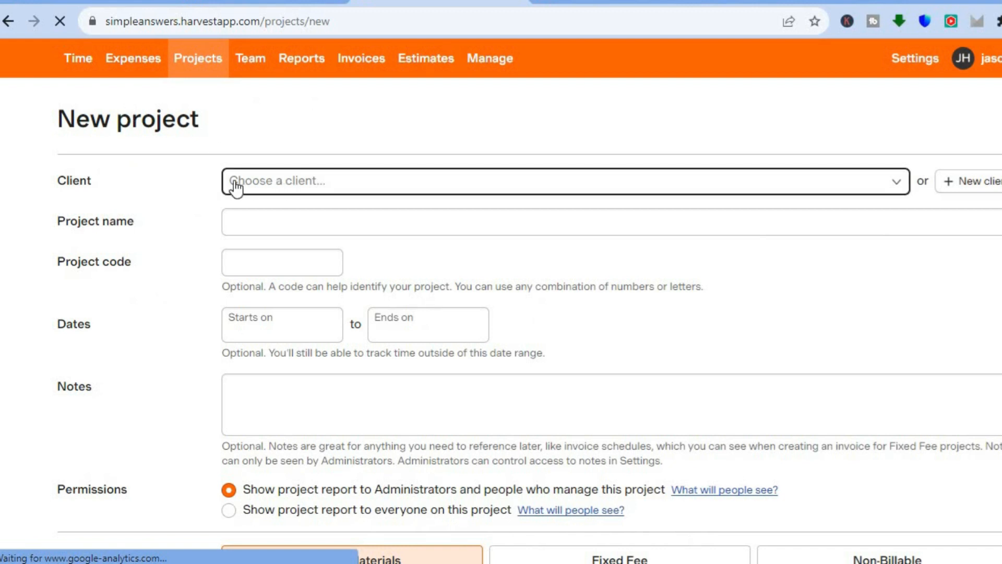
pyautogui.click(359, 190)
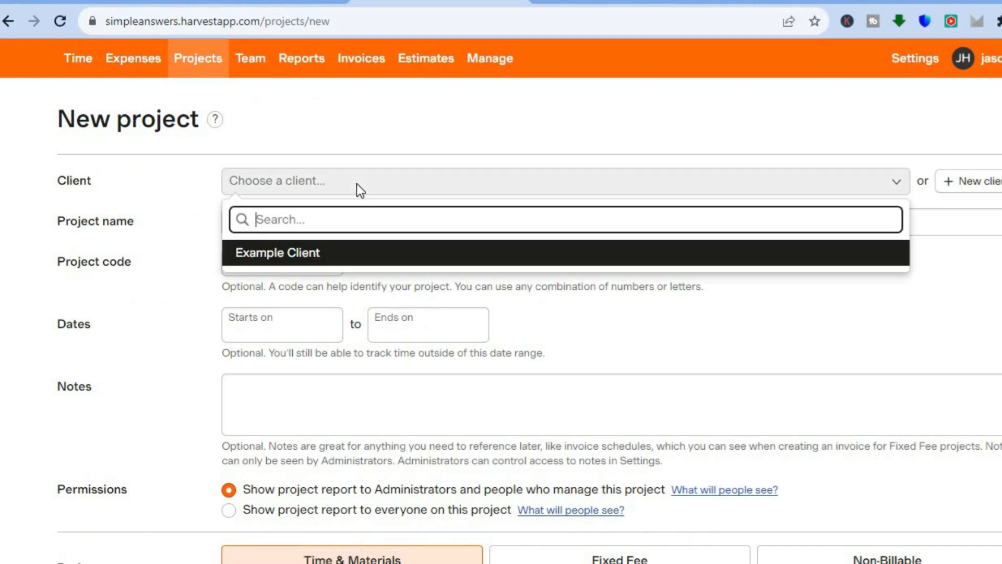
pyautogui.click(299, 252)
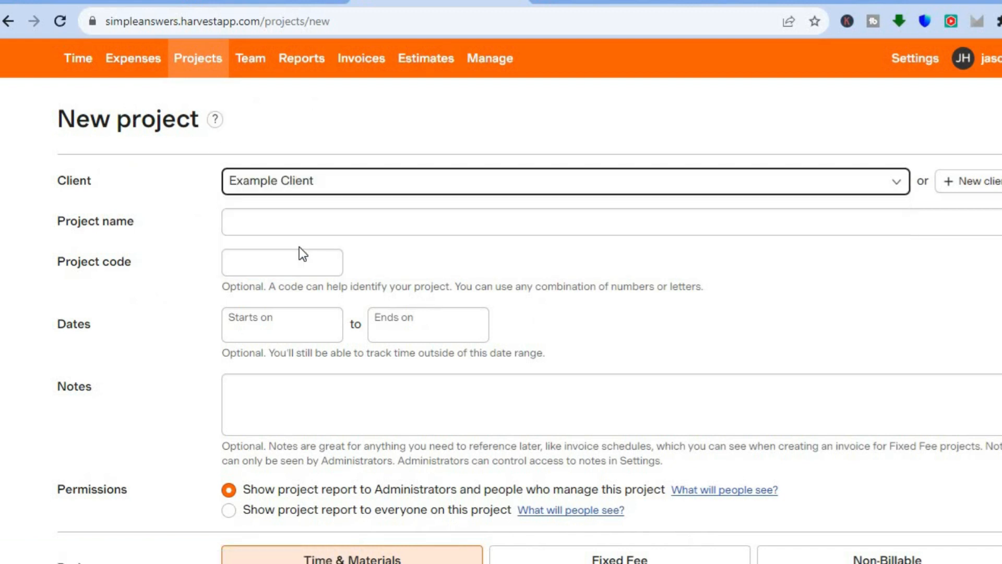
pyautogui.click(272, 217)
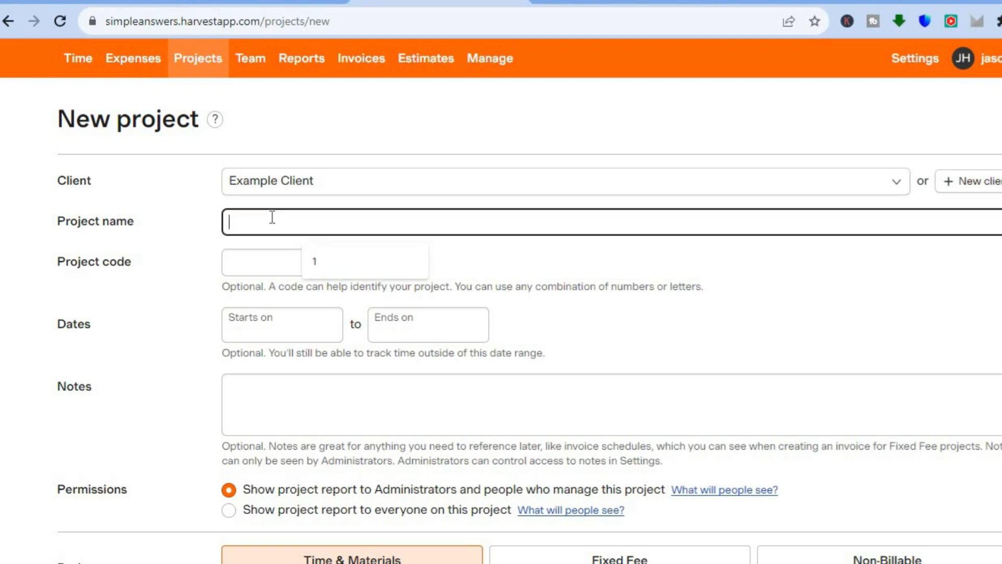
pyautogui.write('Create youtubr thu')
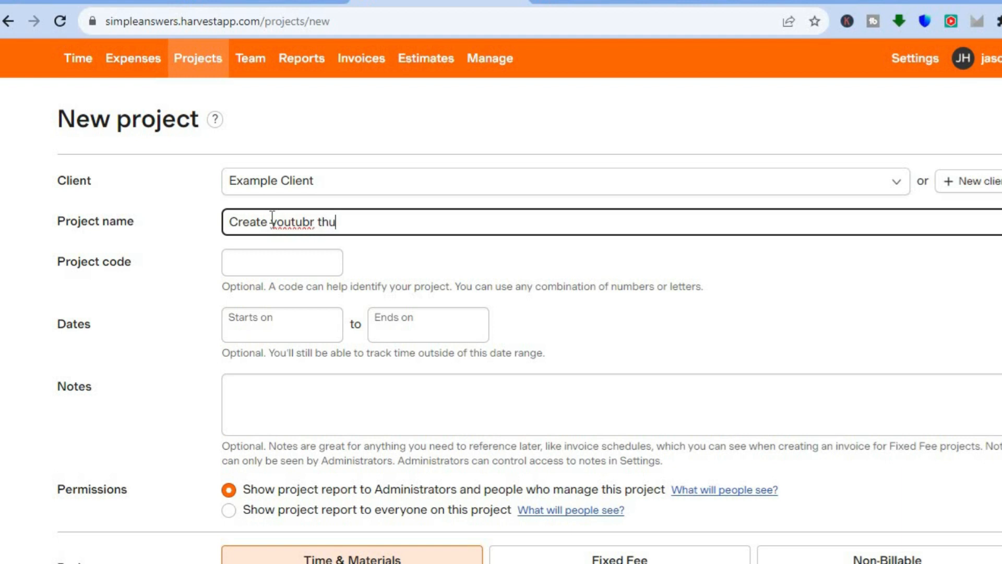
pyautogui.write('mbnsil')
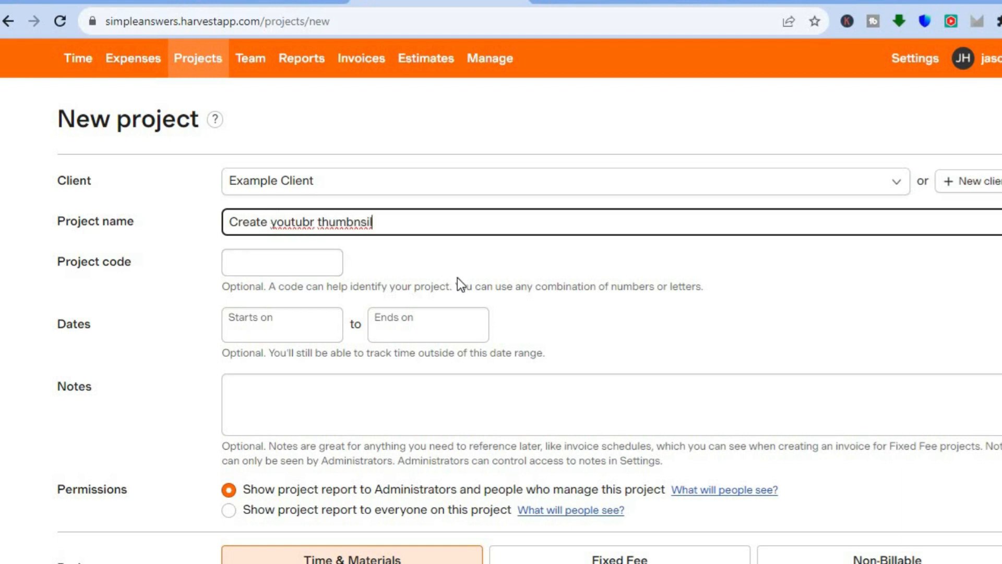
# Set the project dates to start on 11/14/2023 and end on 11/15/2023.
pyautogui.click(265, 317)
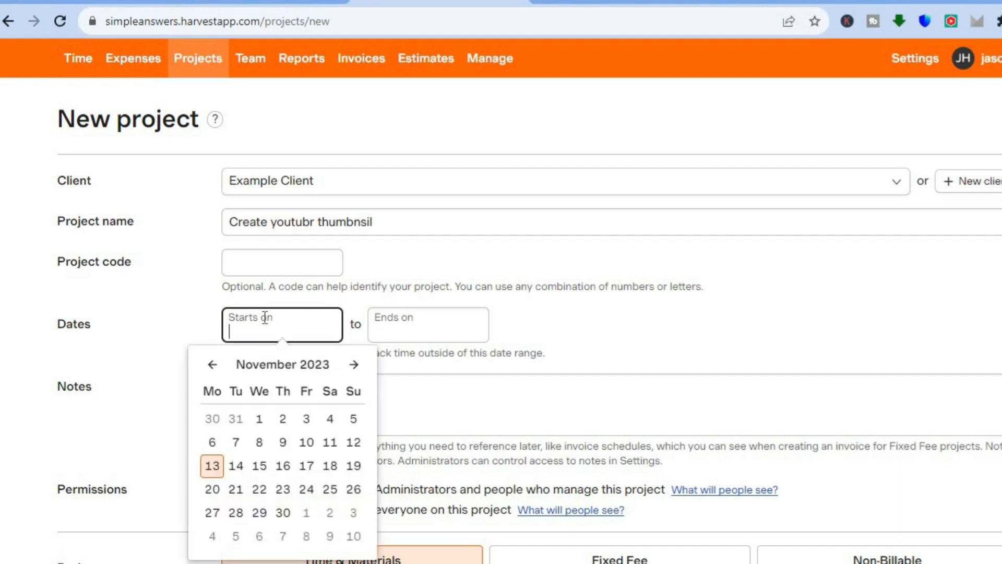
pyautogui.click(235, 465)
pyautogui.click(418, 332)
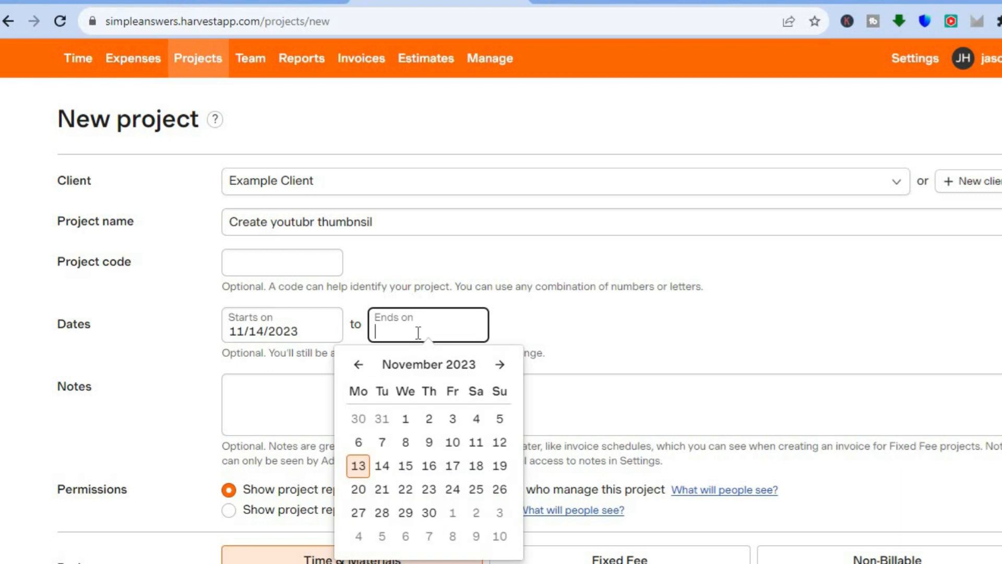
pyautogui.click(405, 465)
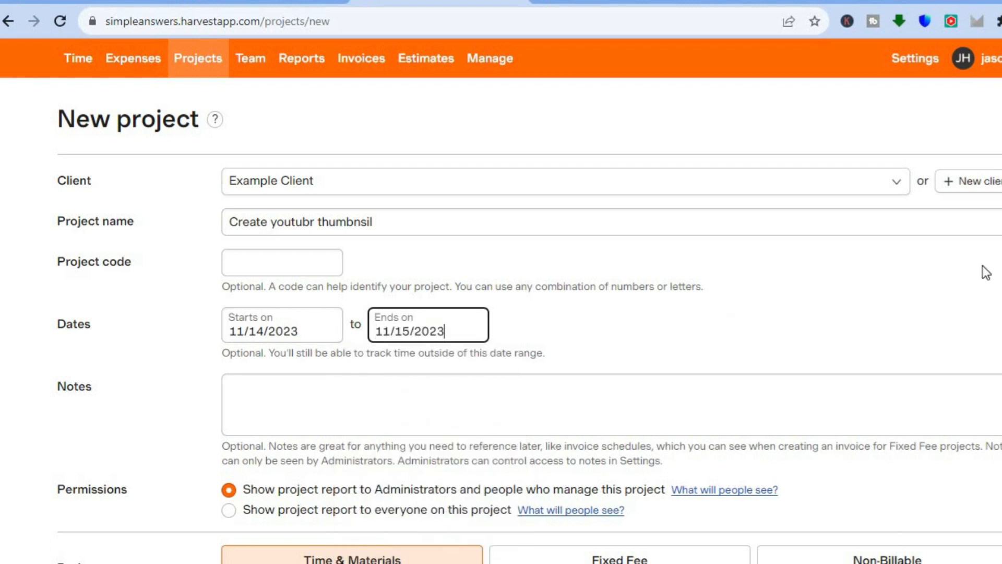
# Set the project billable rate to $10 per hour and the total project hours budget to 5 hours.
pyautogui.scroll(-2, 984, 273)
pyautogui.scroll(-3, 563, 261)
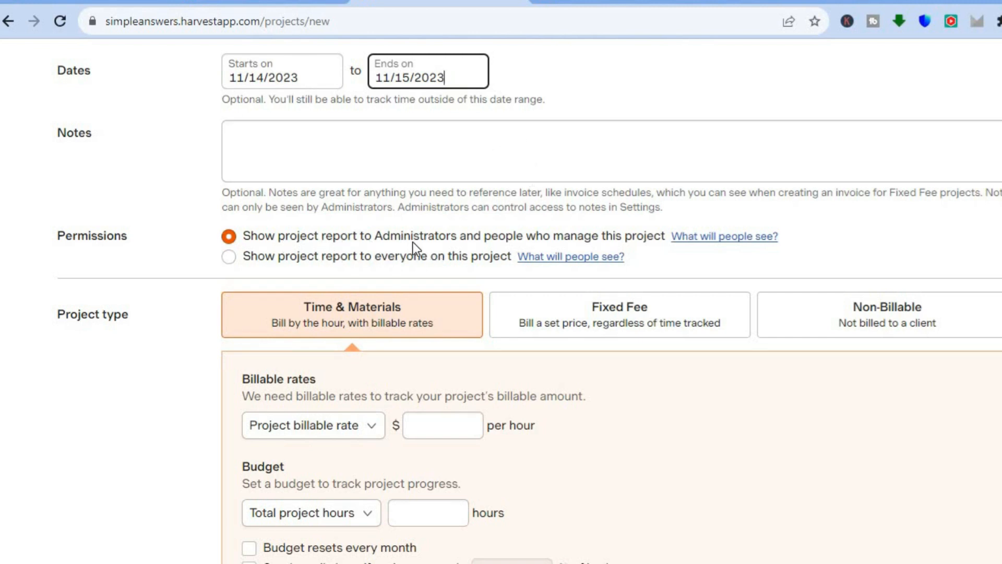
pyautogui.scroll(-3, 501, 219)
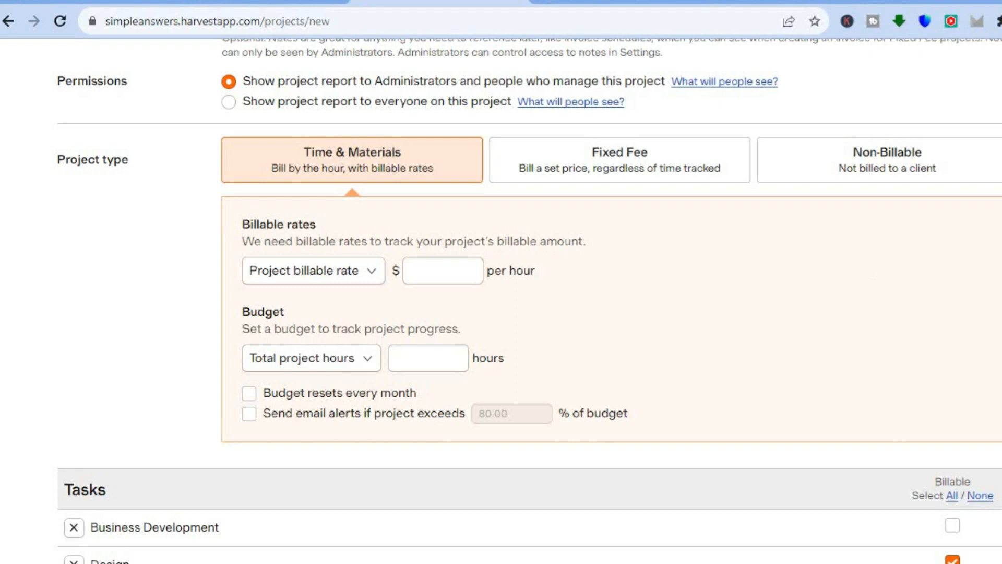
pyautogui.scroll(-2, 565, 270)
pyautogui.click(448, 188)
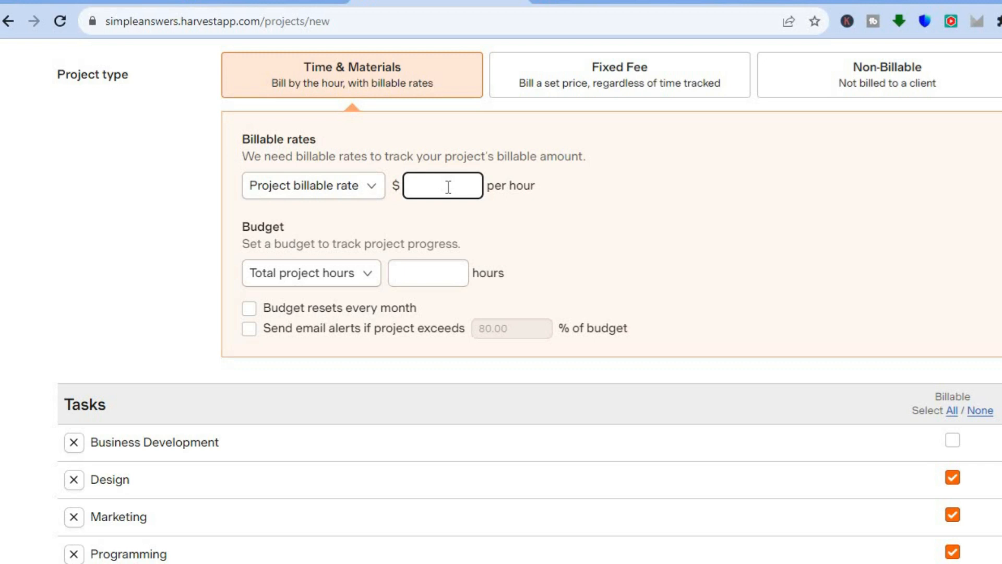
pyautogui.write('10')
pyautogui.click(427, 271)
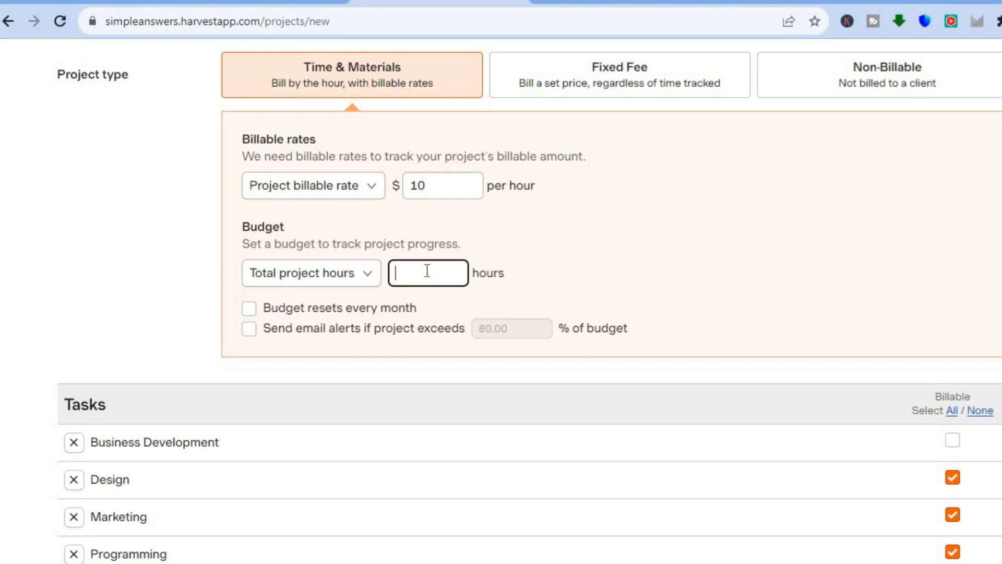
pyautogui.write('5')
# Save the new project with its default tasks and team member.
pyautogui.scroll(-1, 529, 301)
pyautogui.scroll(-7, 530, 301)
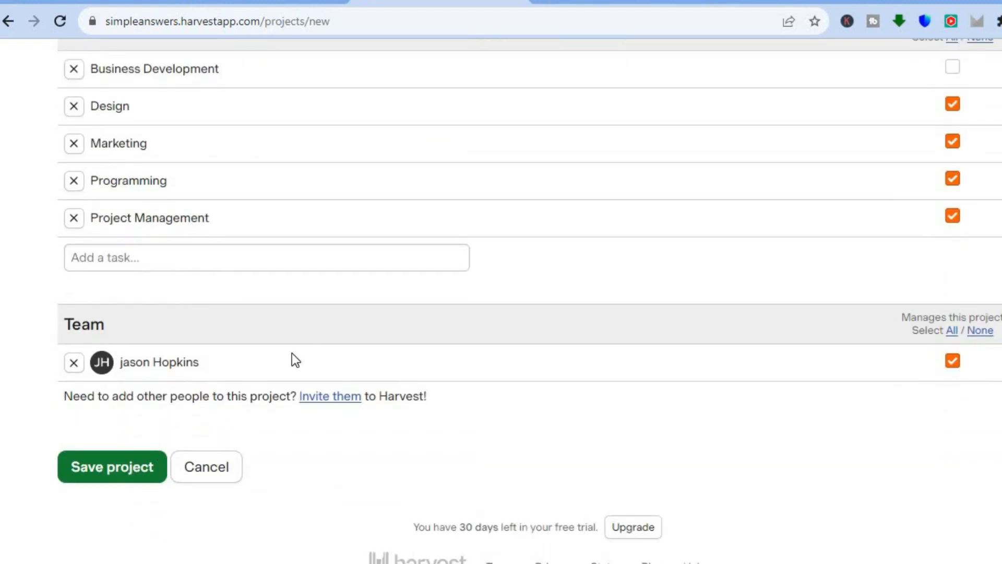
pyautogui.click(121, 479)
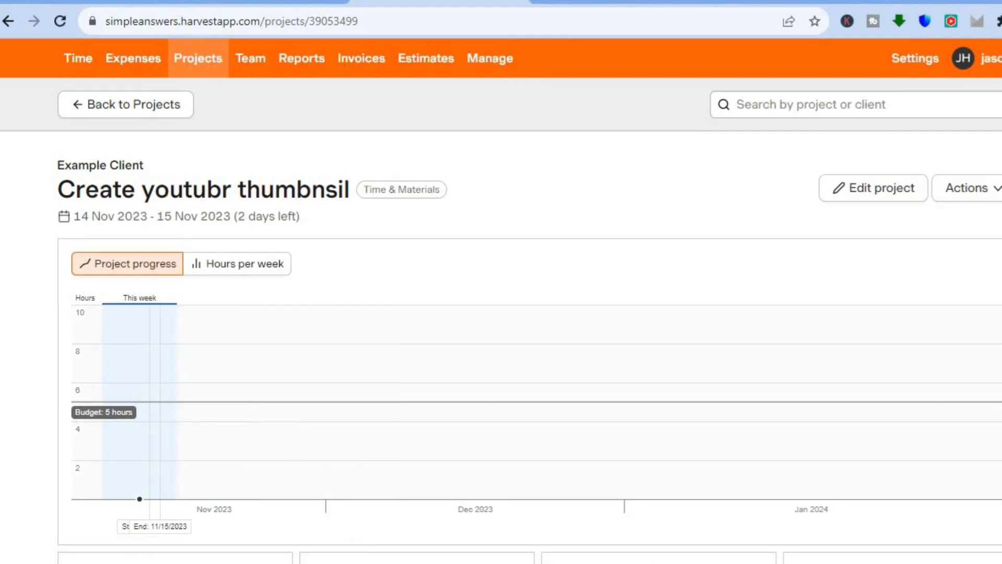
# Track time for today on the Design task of the Create youtubr thumbnsil project by starting and stopping a timer.
pyautogui.scroll(-5, 432, 179)
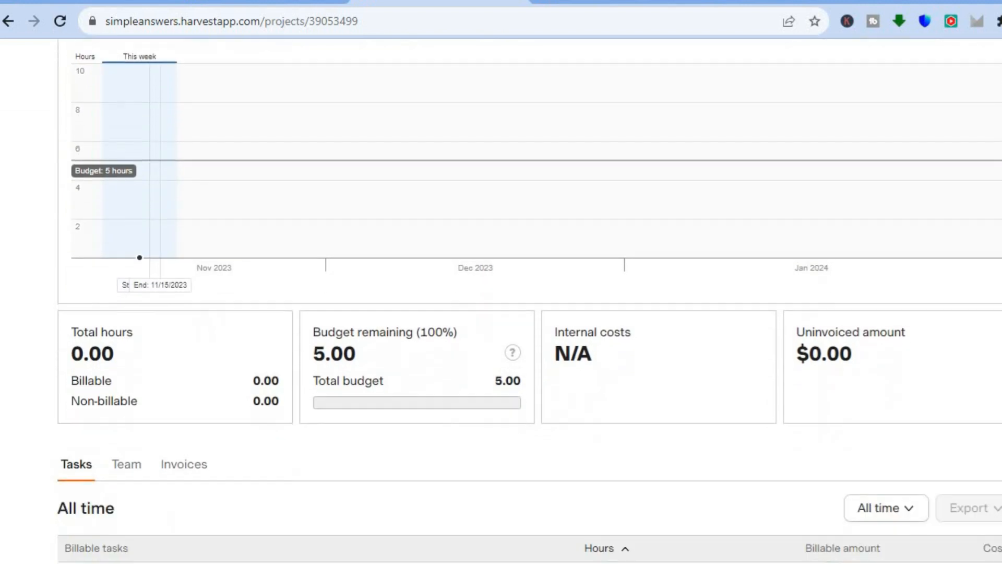
pyautogui.scroll(5, 432, 179)
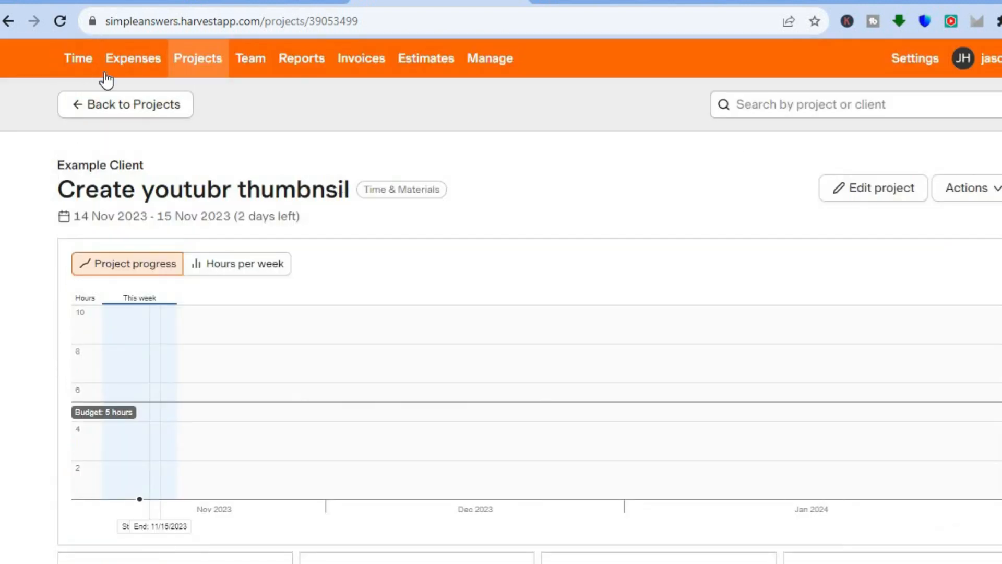
pyautogui.click(76, 64)
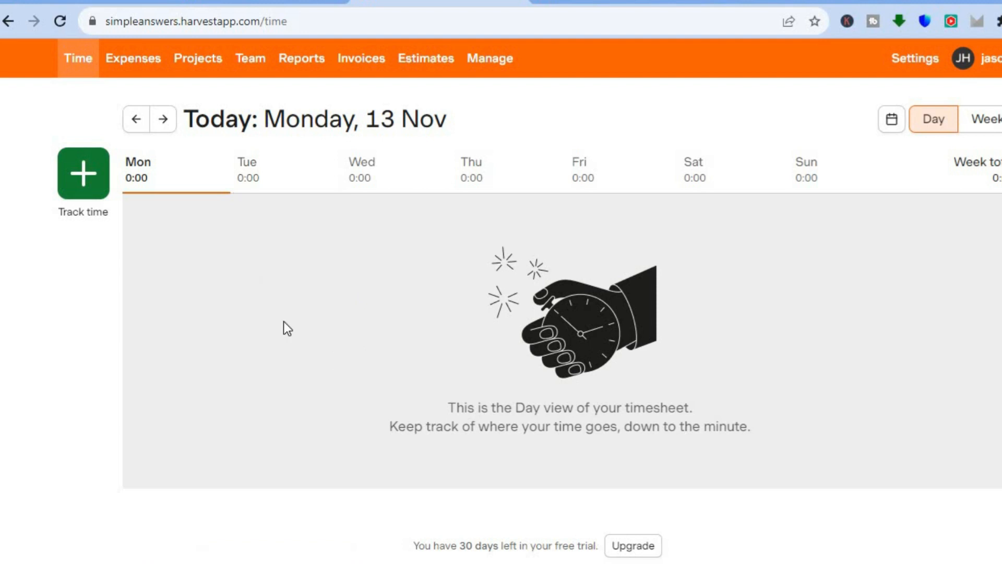
pyautogui.click(80, 164)
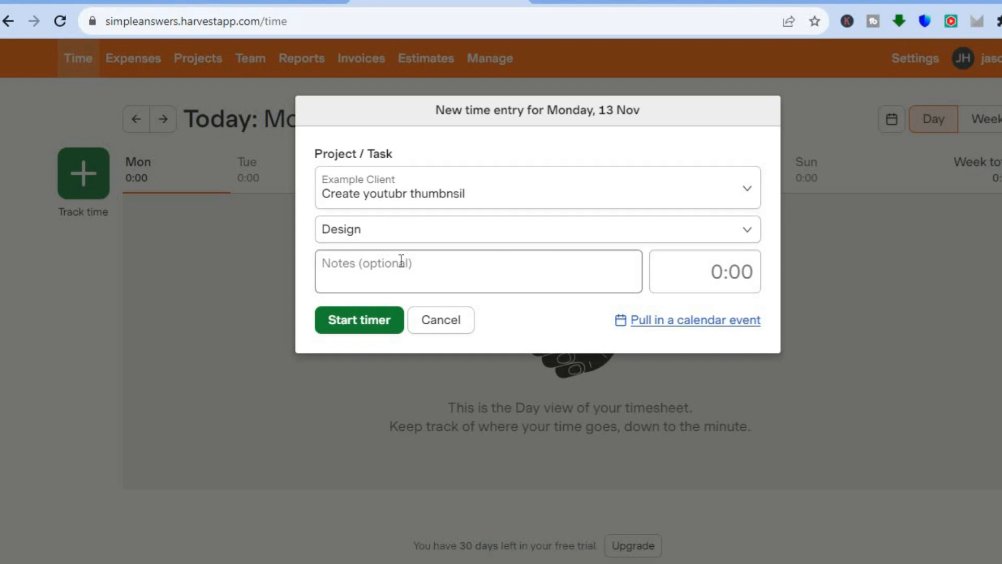
pyautogui.click(381, 321)
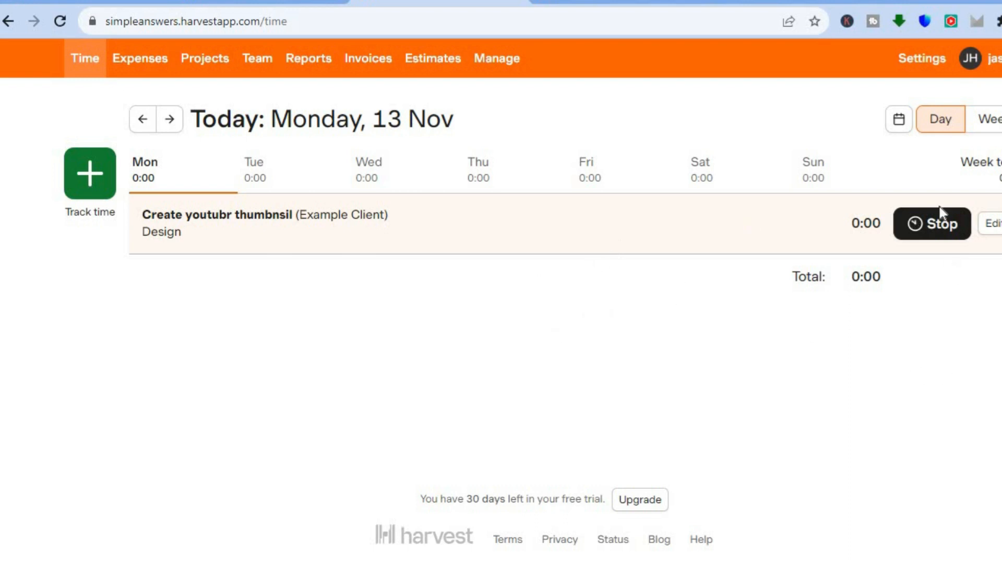
pyautogui.click(931, 236)
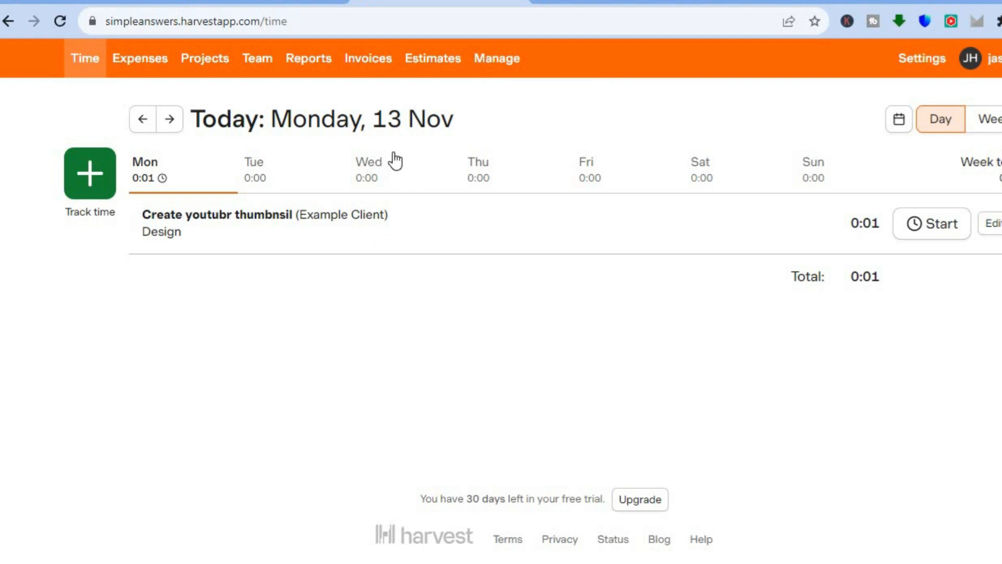
# Open the time report for the current week and review its hours, billable amounts and client breakdown.
pyautogui.click(303, 62)
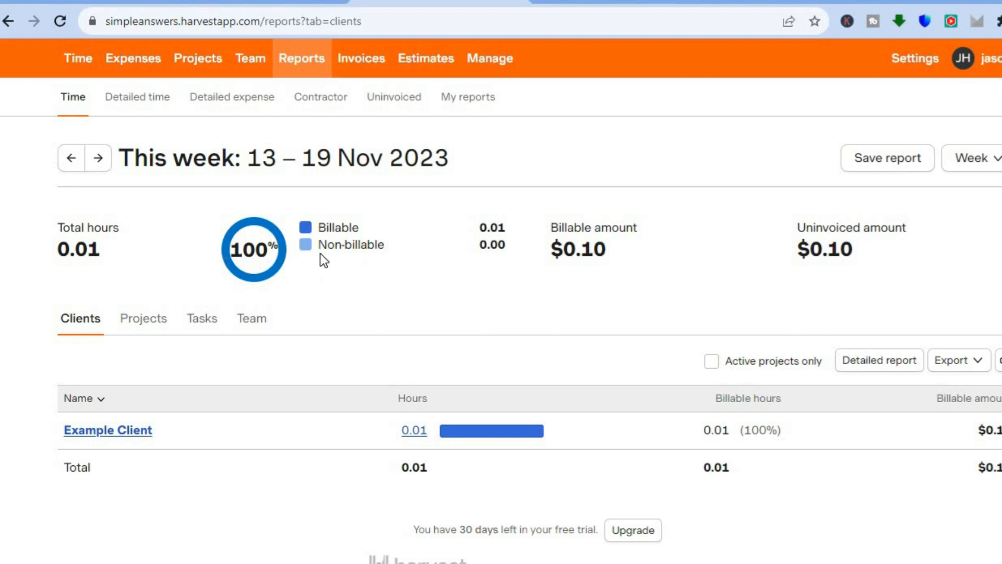
pyautogui.scroll(-1, 501, 303)
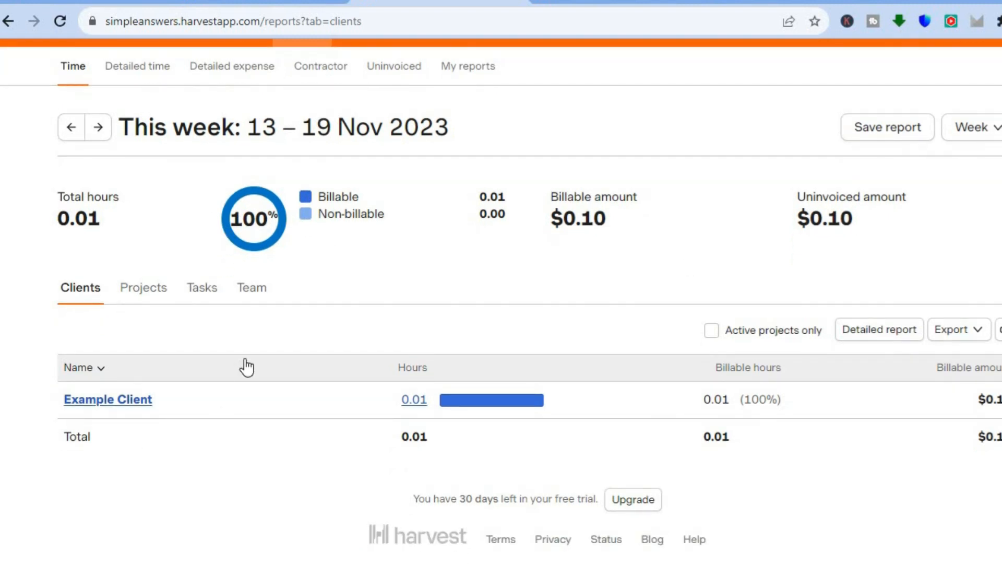
pyautogui.scroll(1, 501, 303)
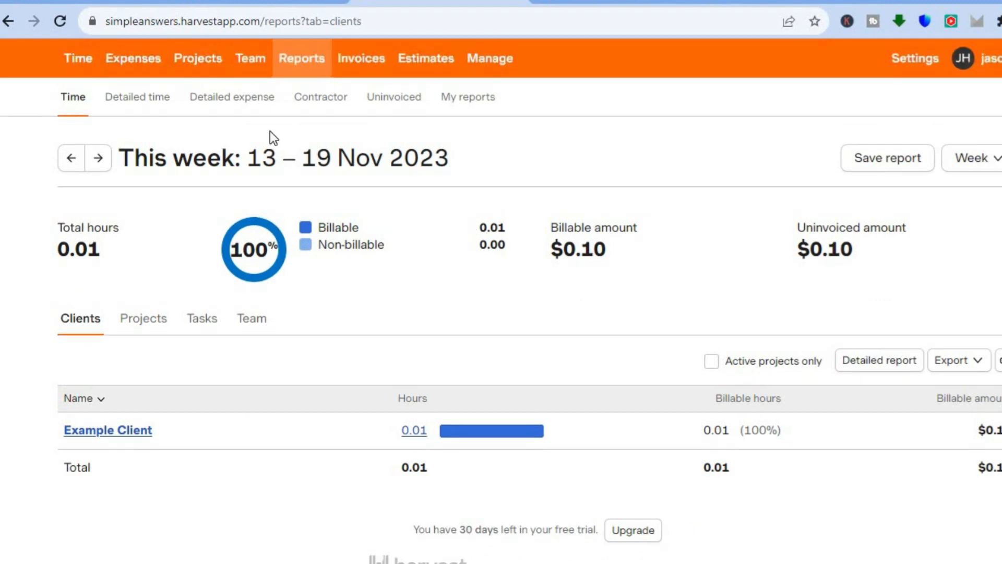
# Start a new invoice for Example Client based on tracked time and expenses, and continue to its project selection.
pyautogui.click(373, 66)
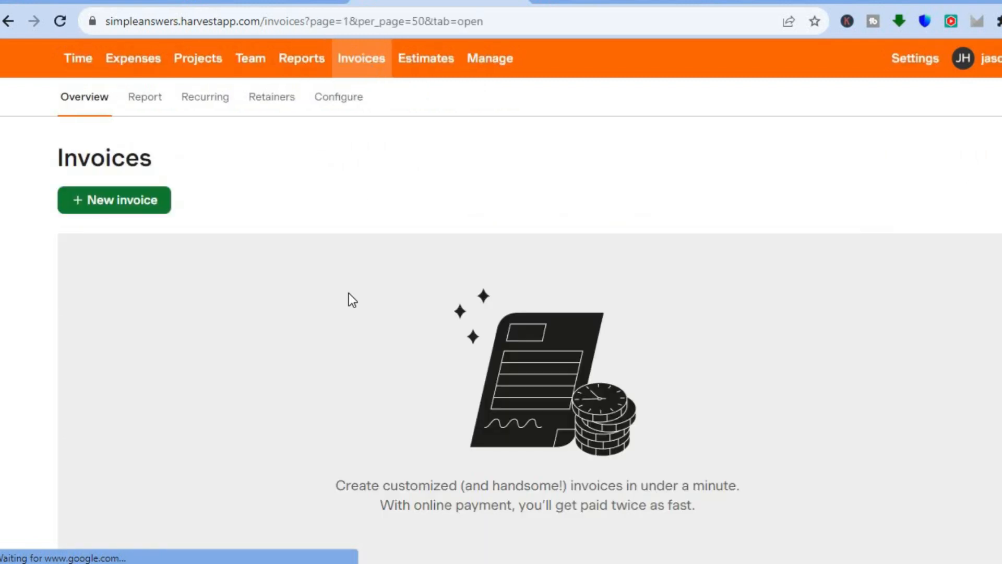
pyautogui.click(128, 202)
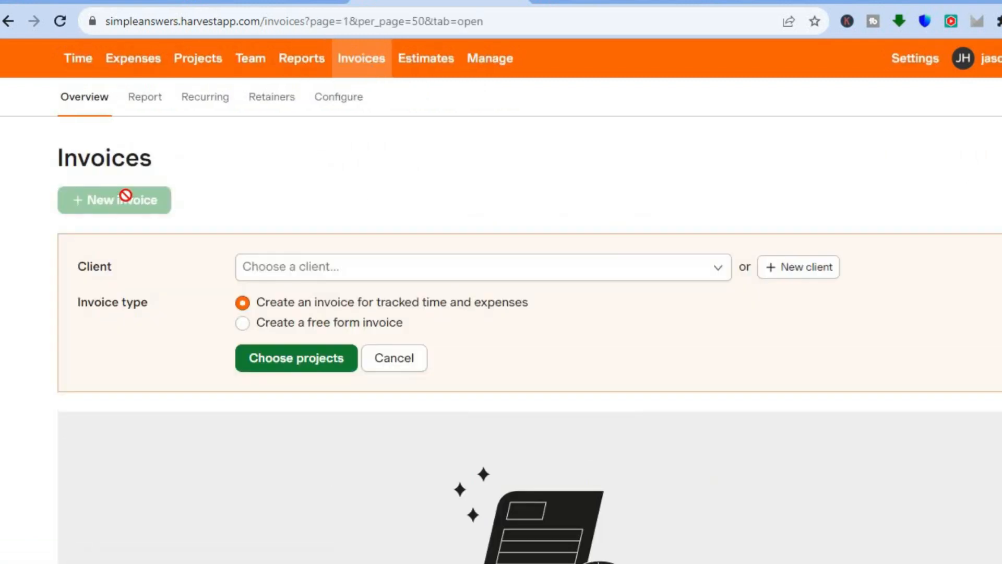
pyautogui.click(450, 269)
pyautogui.click(419, 348)
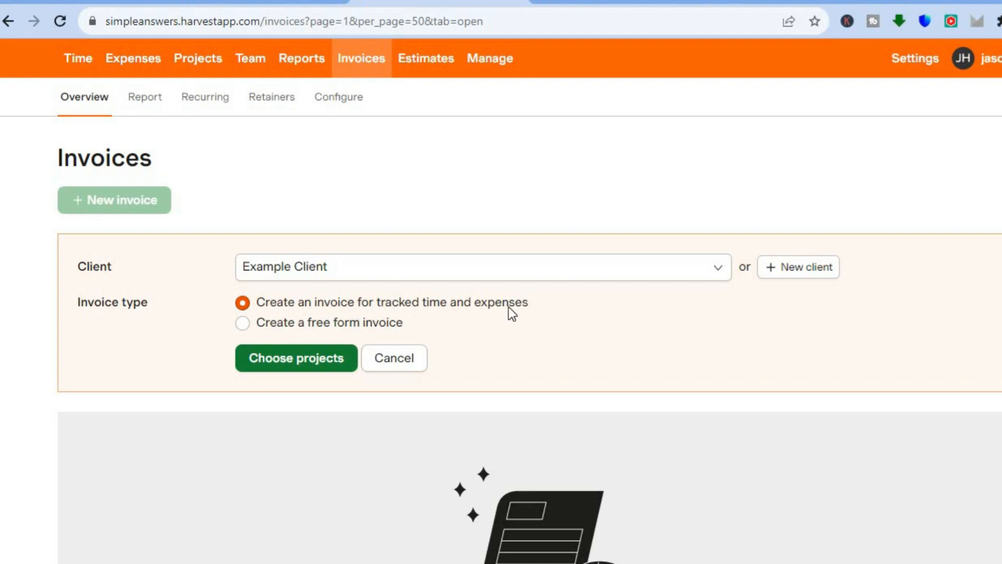
pyautogui.click(291, 367)
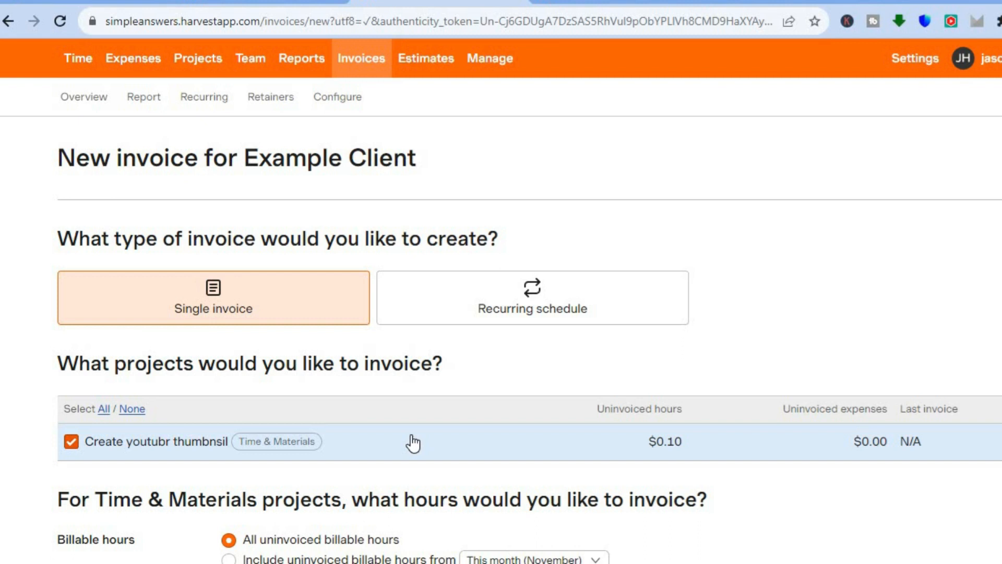
# Include the Create youtubr thumbnsil project in the single invoice with all uninvoiced billable hours combined by task, and generate the invoice for review.
pyautogui.click(413, 442)
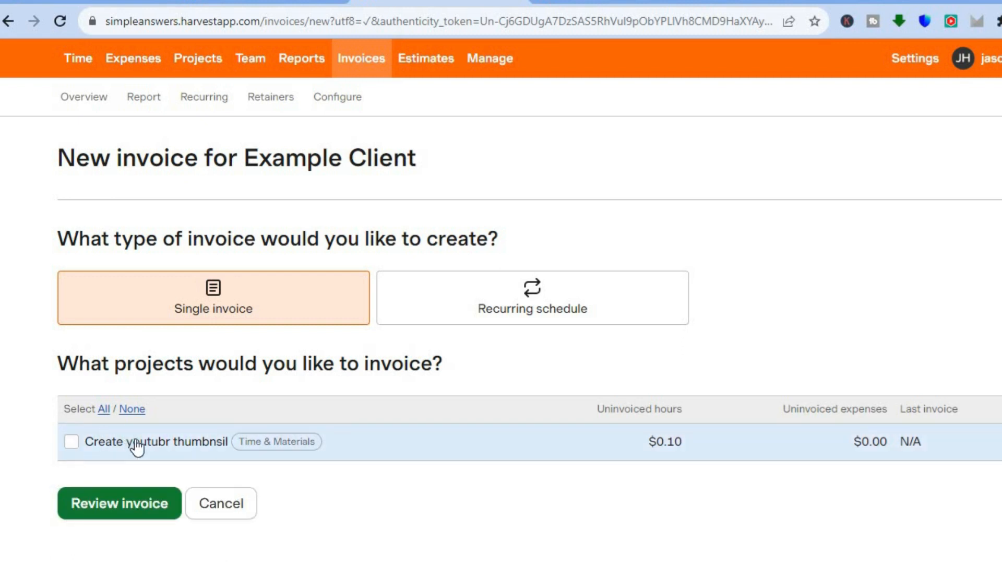
pyautogui.click(71, 442)
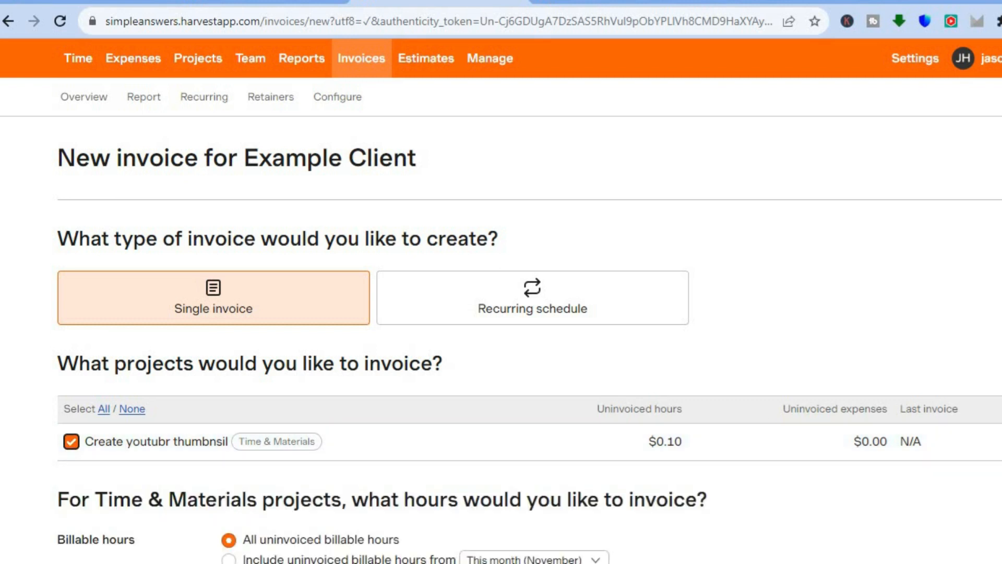
pyautogui.scroll(-5, 501, 301)
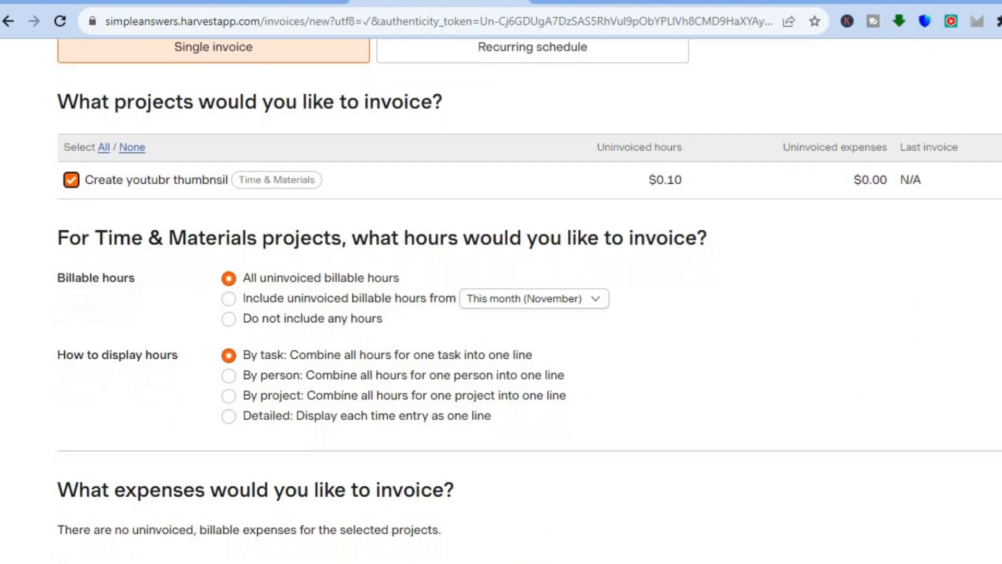
pyautogui.scroll(-2, 643, 252)
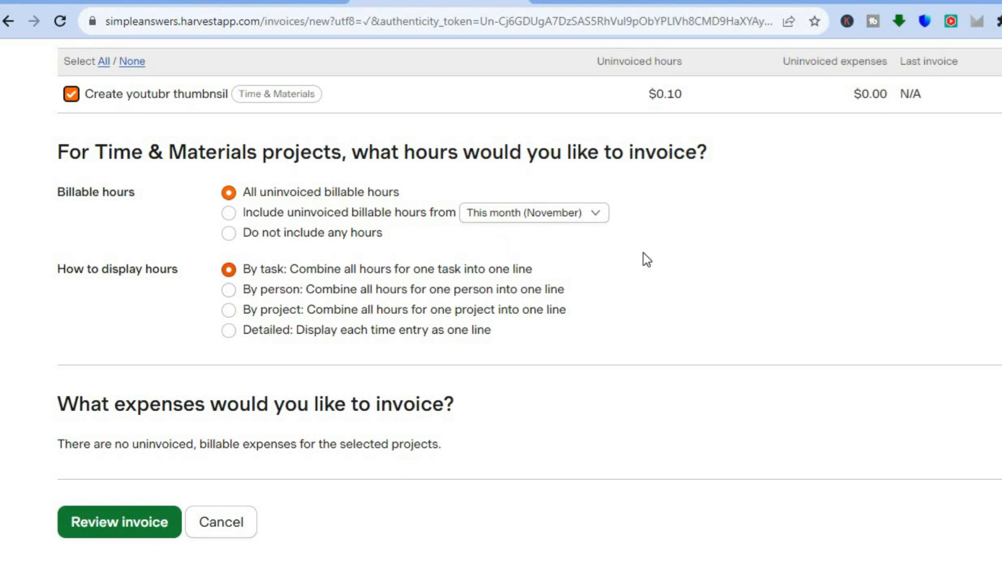
pyautogui.click(159, 521)
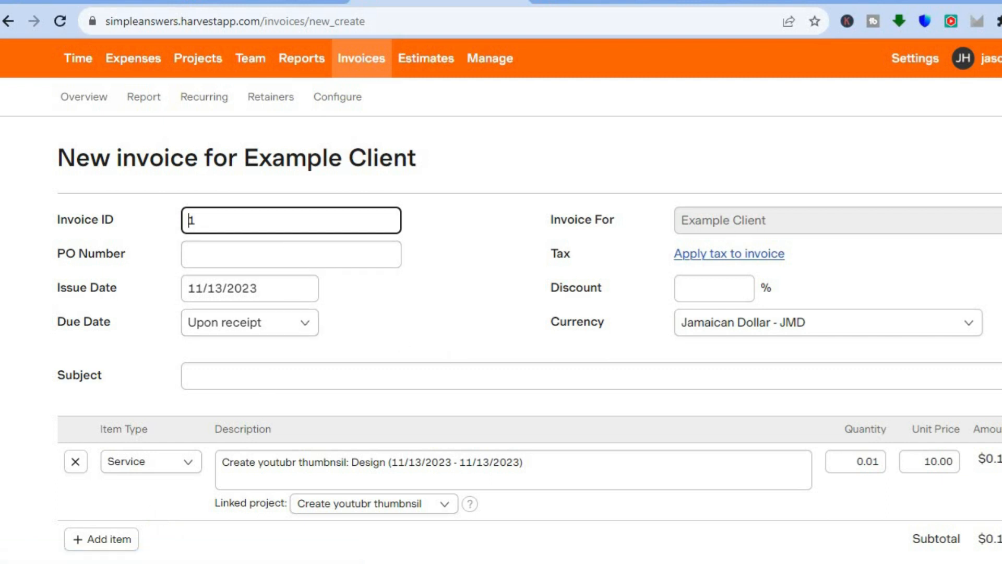
# Check the new invoice's details and line item, and save it with the default values.
pyautogui.scroll(-5, 501, 301)
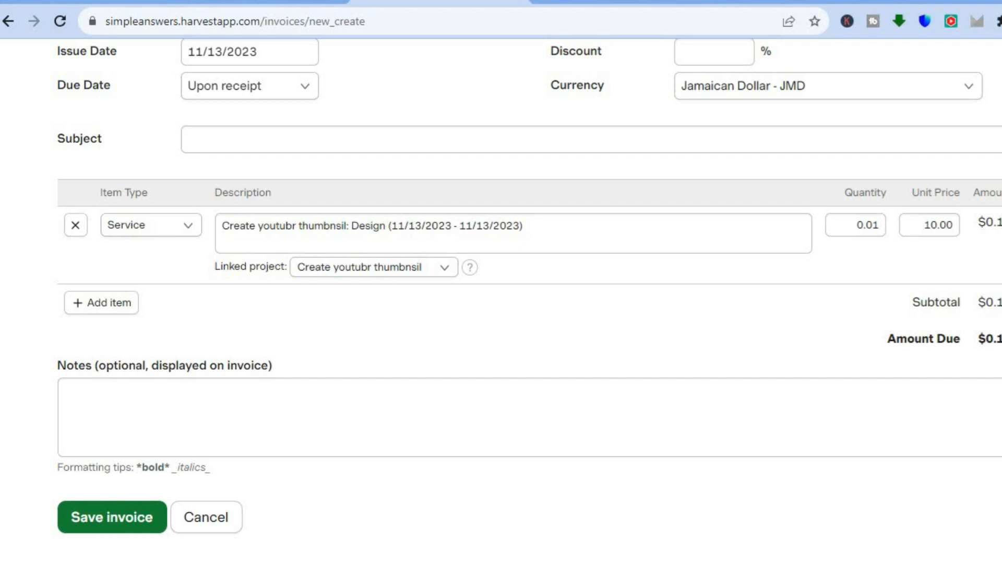
pyautogui.scroll(5, 501, 301)
pyautogui.scroll(-5, 501, 301)
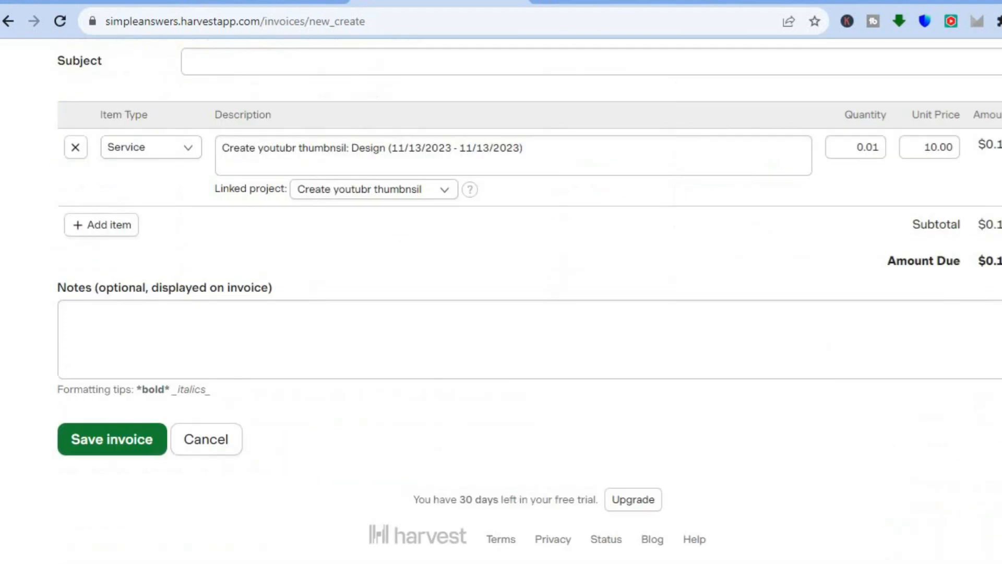
pyautogui.click(144, 439)
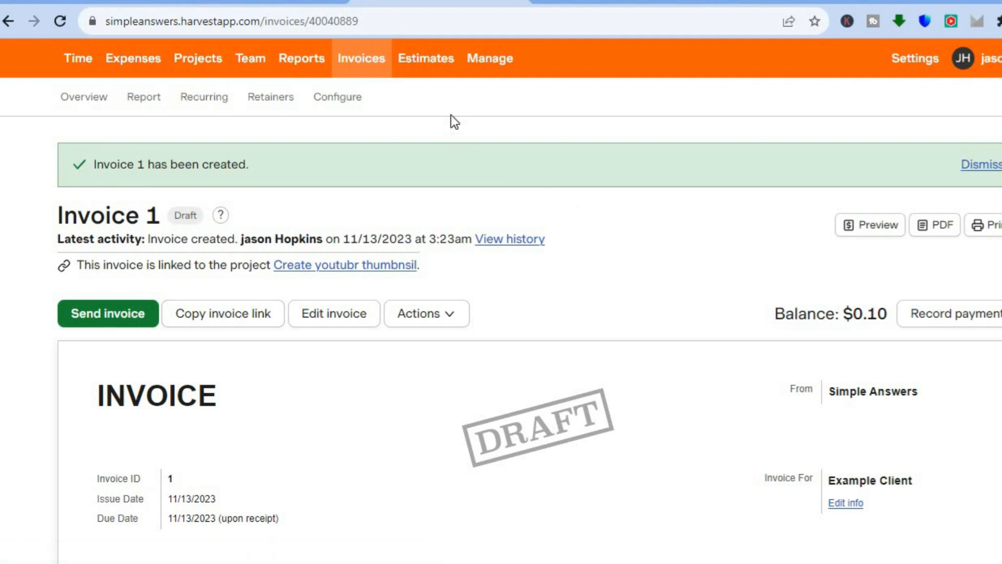
# Open a blank new estimate and examine its client, tax, discount, line item and notes fields.
pyautogui.click(426, 65)
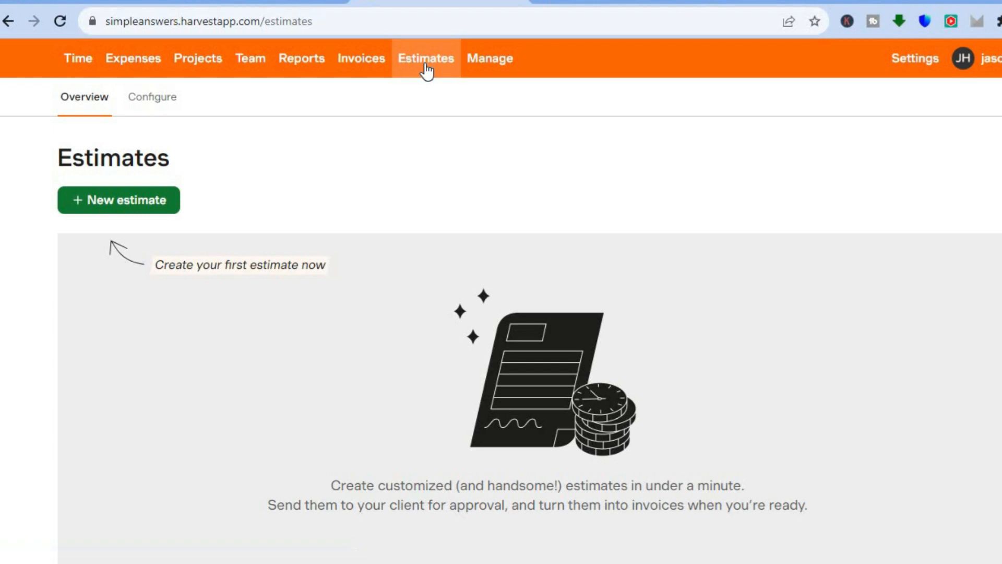
pyautogui.click(108, 209)
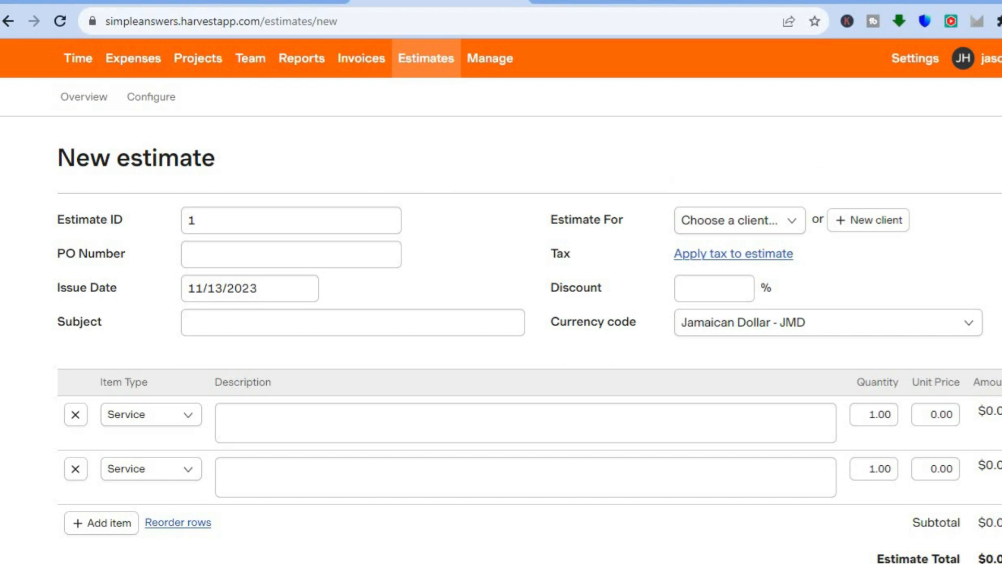
pyautogui.scroll(-3, 536, 273)
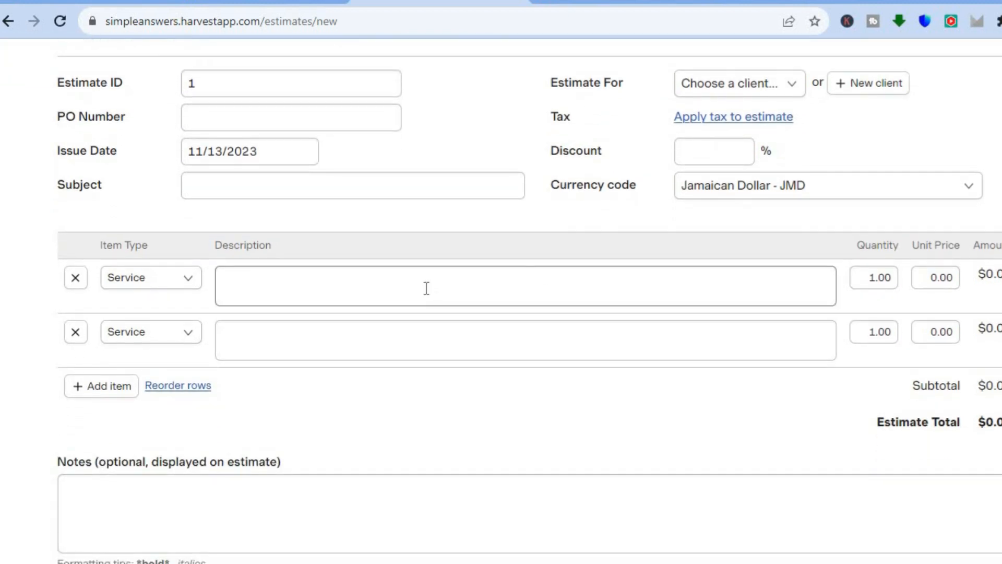
pyautogui.click(417, 288)
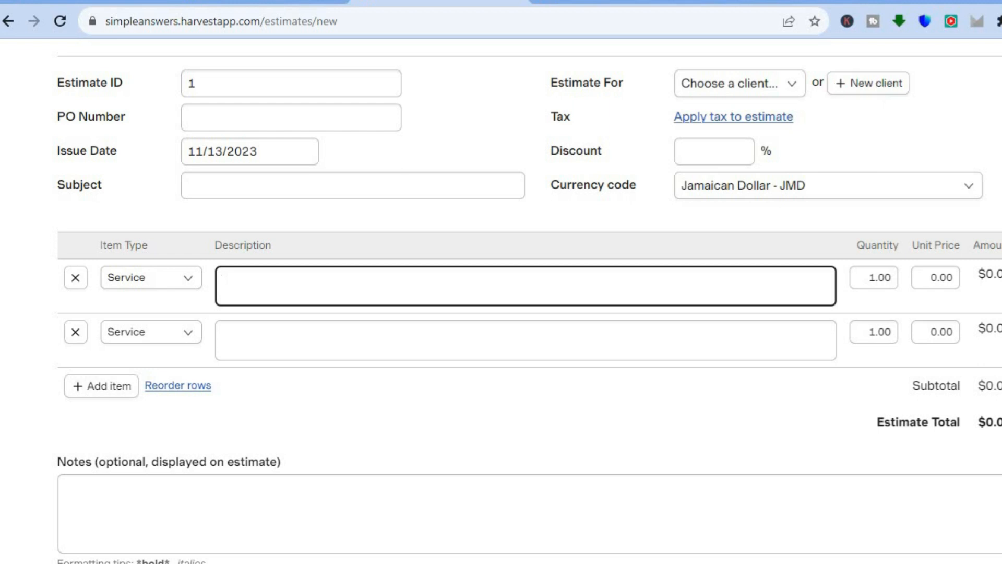
pyautogui.scroll(2, 501, 292)
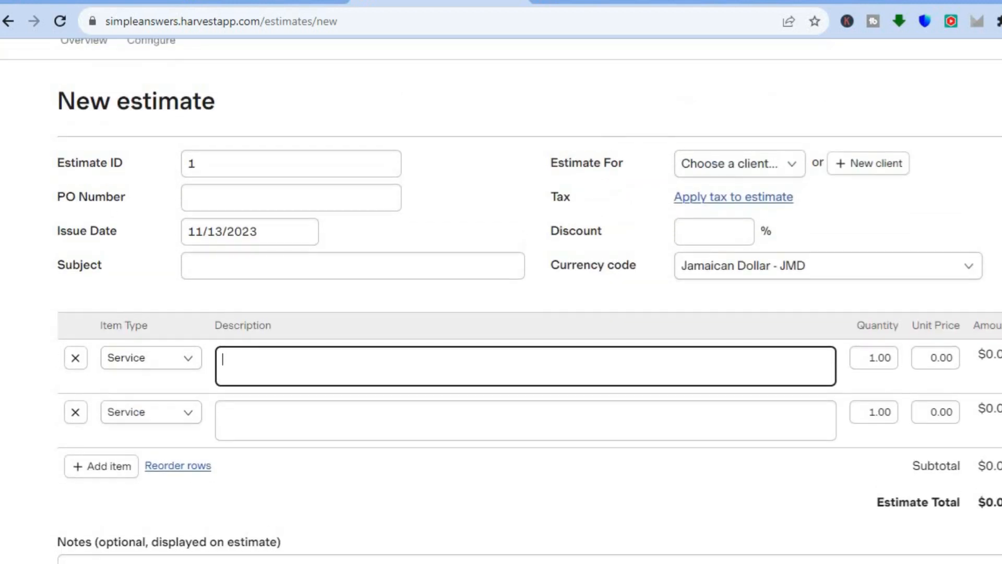
pyautogui.scroll(-2, 501, 293)
pyautogui.scroll(-1, 501, 293)
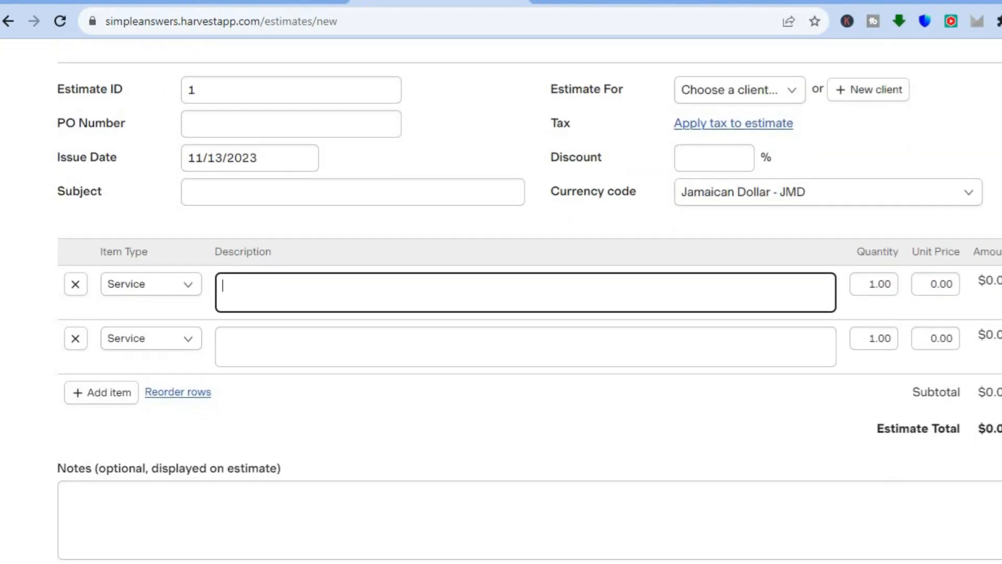
pyautogui.scroll(-5, 502, 293)
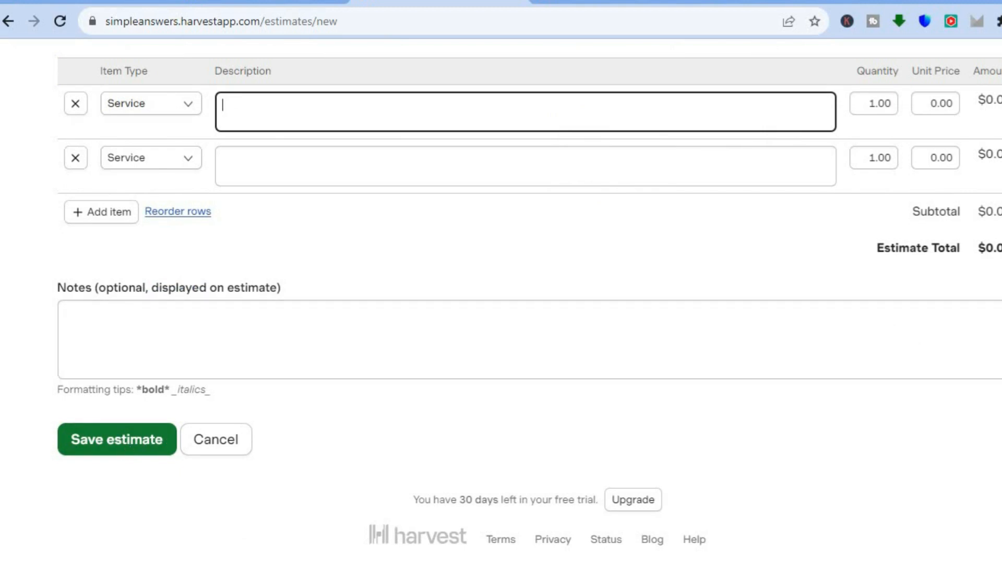
pyautogui.scroll(6, 502, 292)
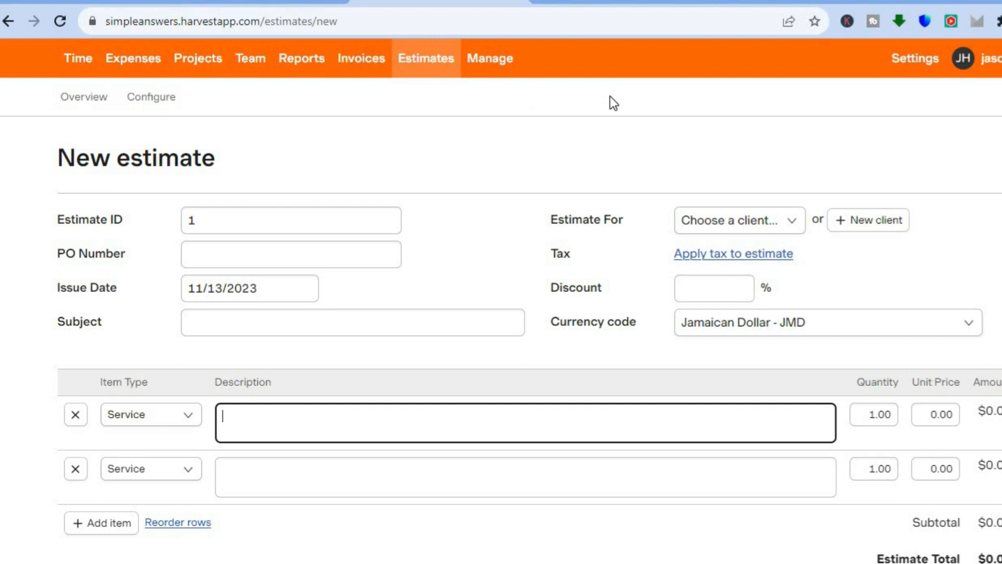
# Switch to the Harvest pricing page and review the plans, discount and cancellation terms, and customer testimonials.
pyautogui.click(617, 1)
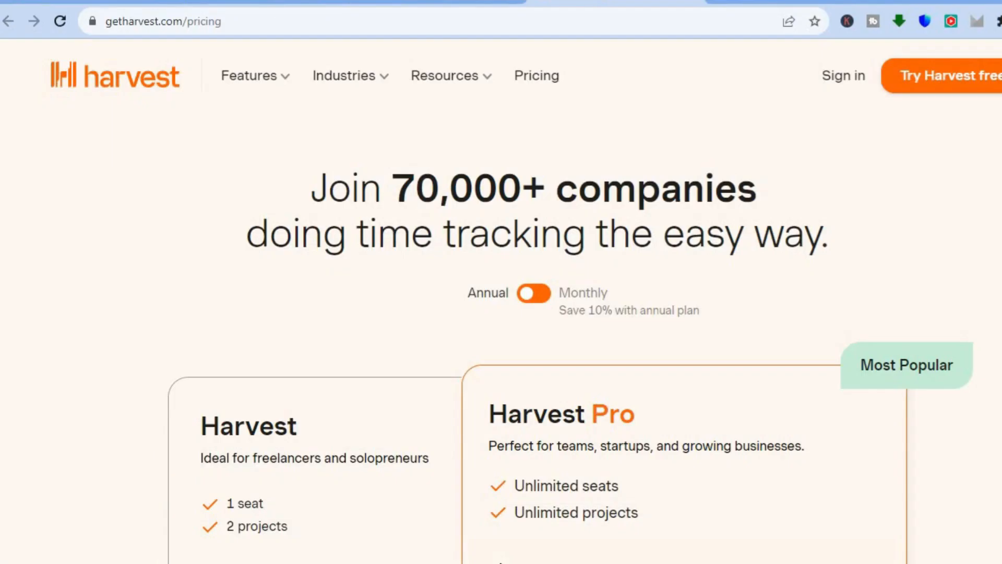
pyautogui.scroll(-5, 537, 334)
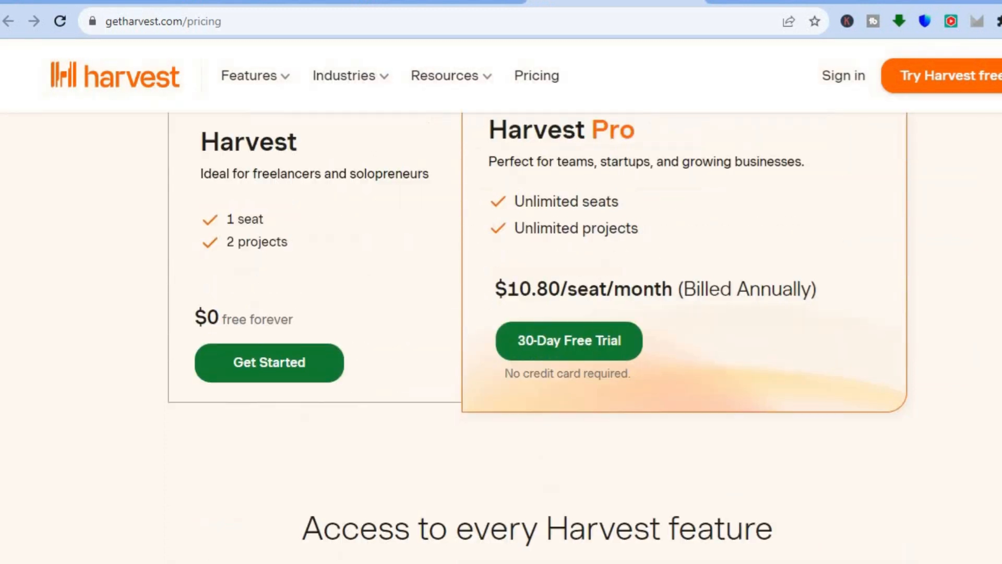
pyautogui.scroll(2, 538, 334)
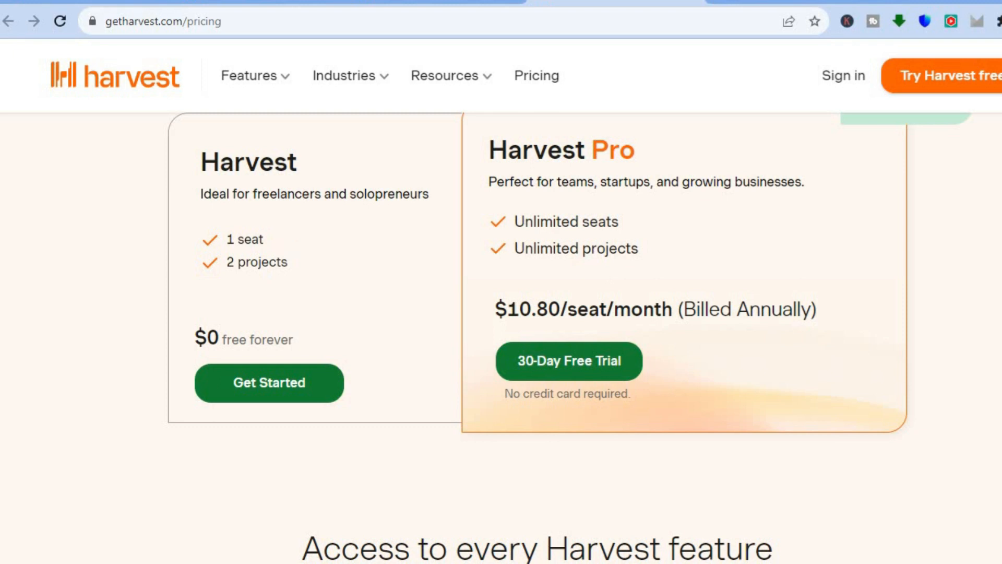
pyautogui.scroll(-5, 501, 335)
pyautogui.scroll(-1, 501, 335)
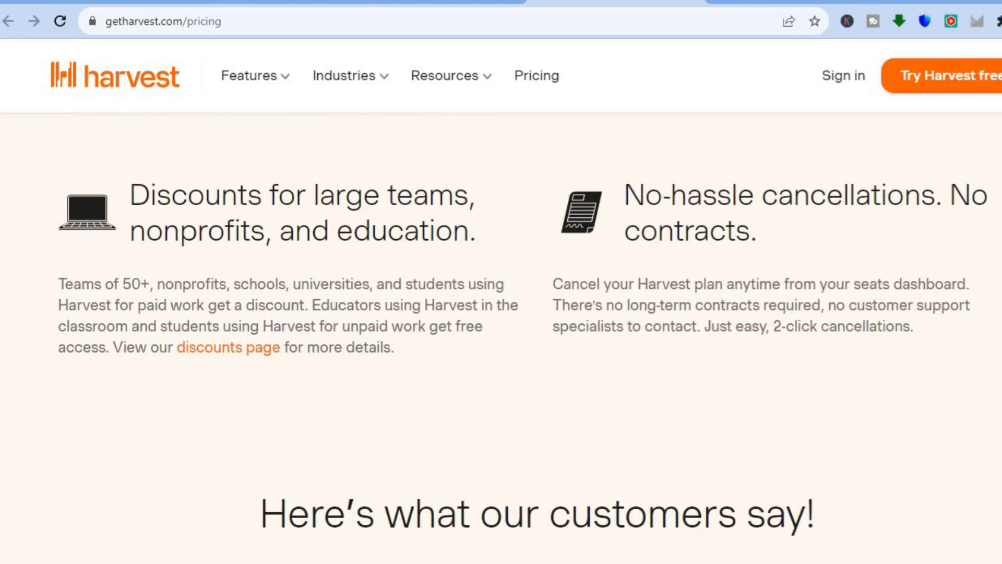
pyautogui.scroll(-5, 501, 334)
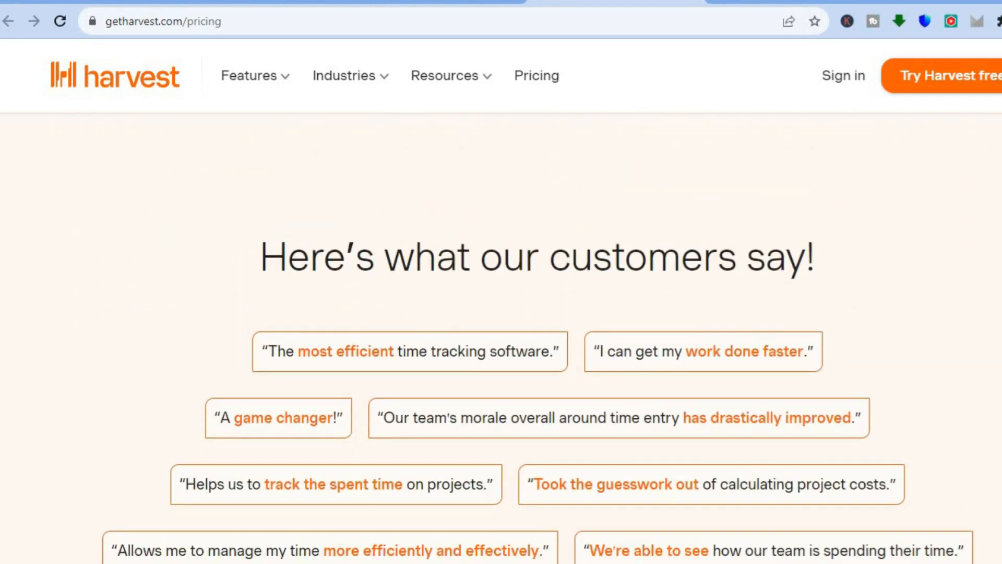
pyautogui.scroll(-9, 501, 334)
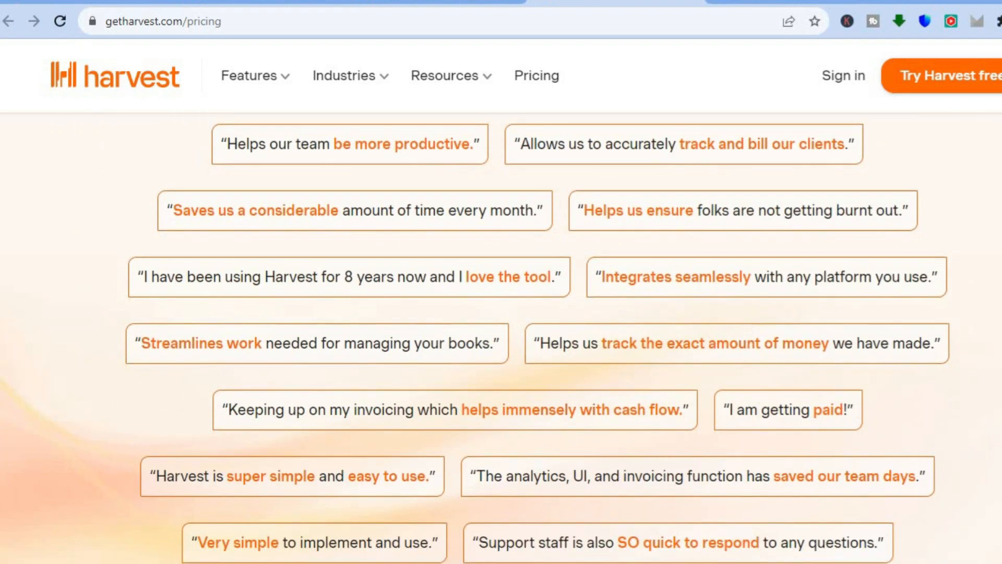